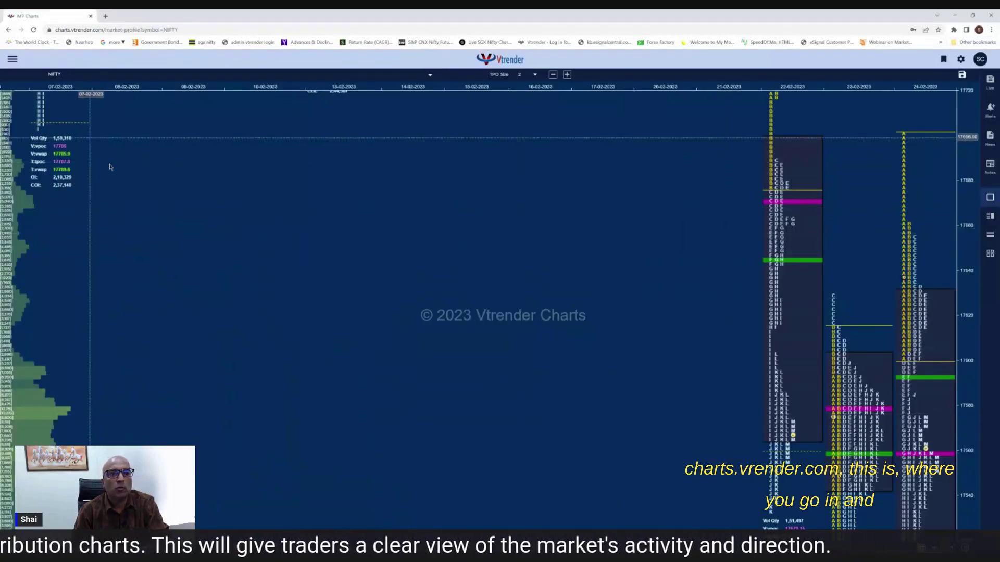
Return to the Market Profile Charts page, then open the User Manual from the Dashboard menu.
left_click(11, 59)
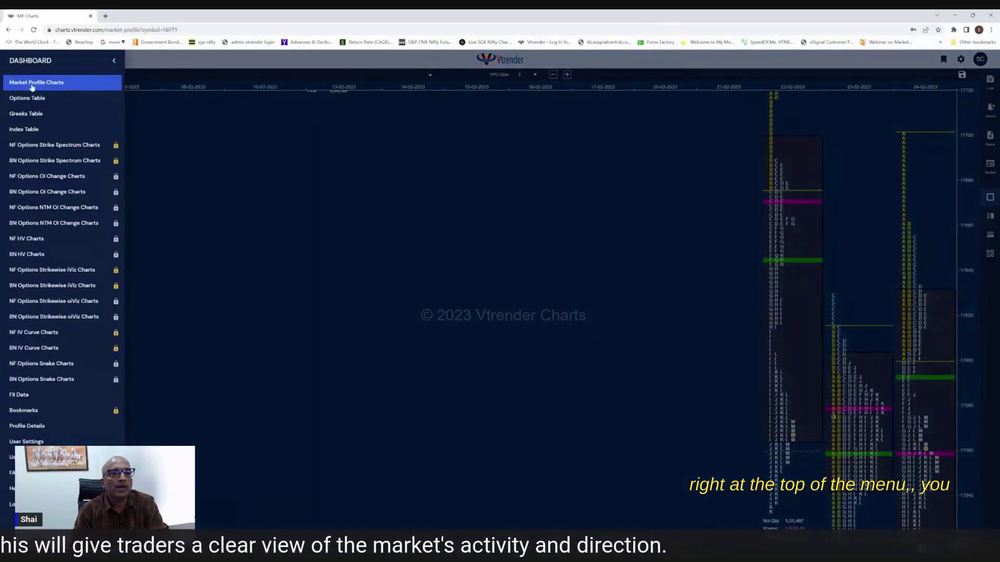
left_click(606, 338)
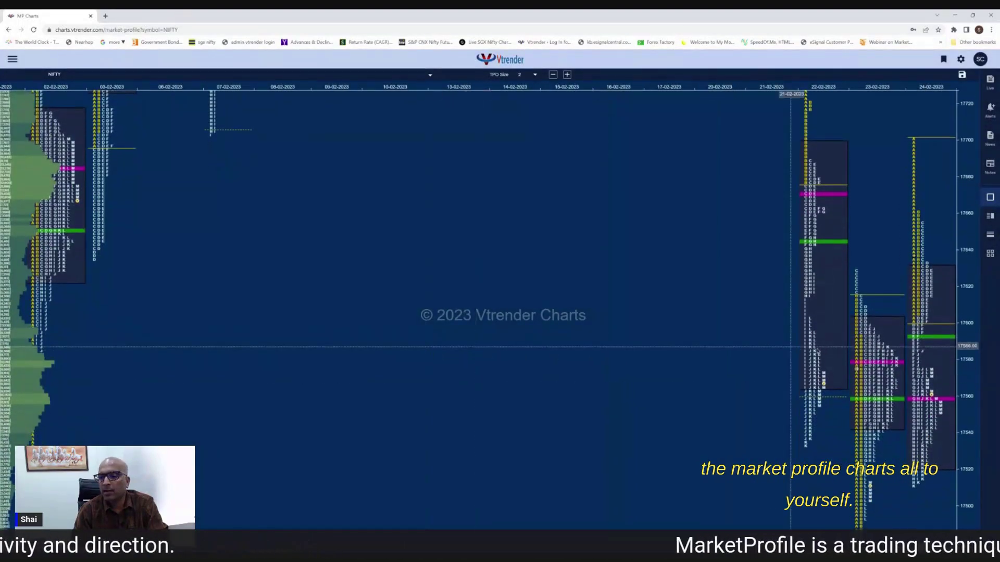
scroll(883, 287, "up", 2)
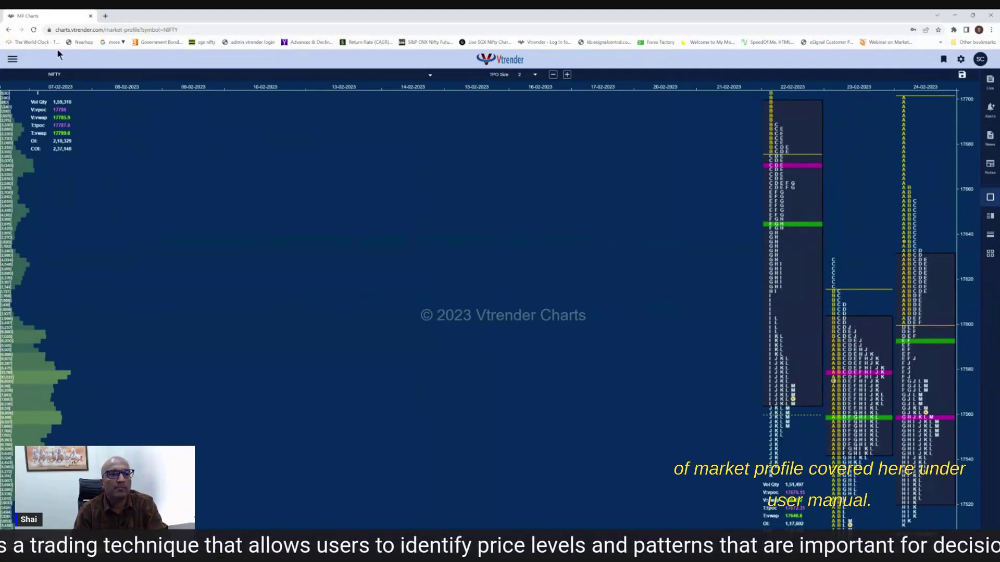
left_click(12, 60)
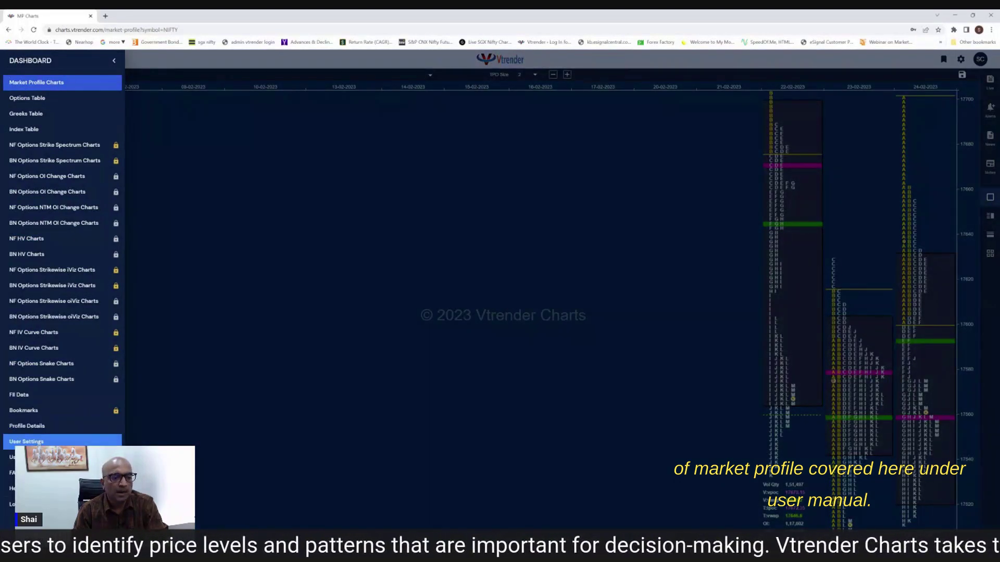
left_click(31, 457)
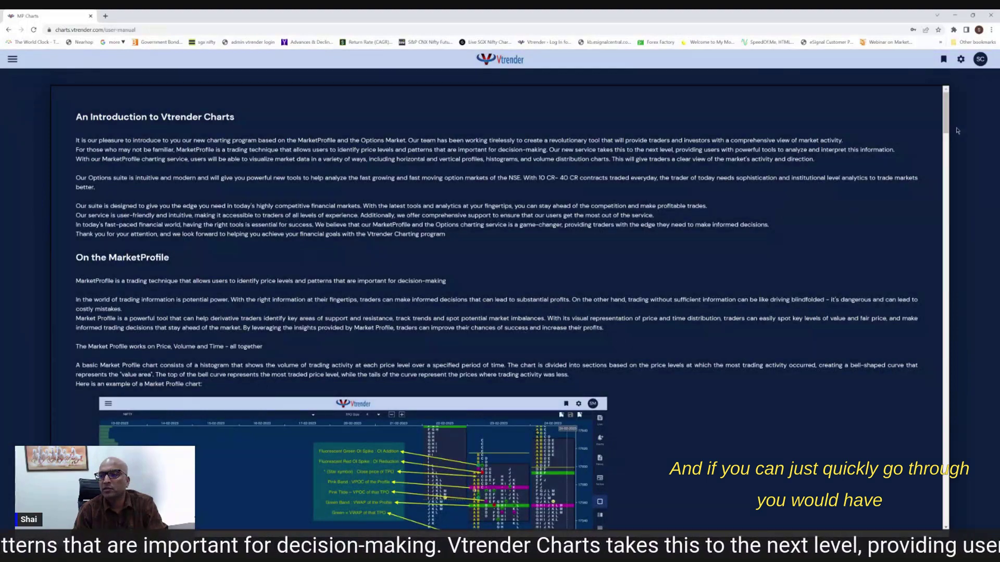
Scroll through the user manual, then go back to the NIFTY Market Profile Charts page.
left_click_drag(945, 122, 878, 116)
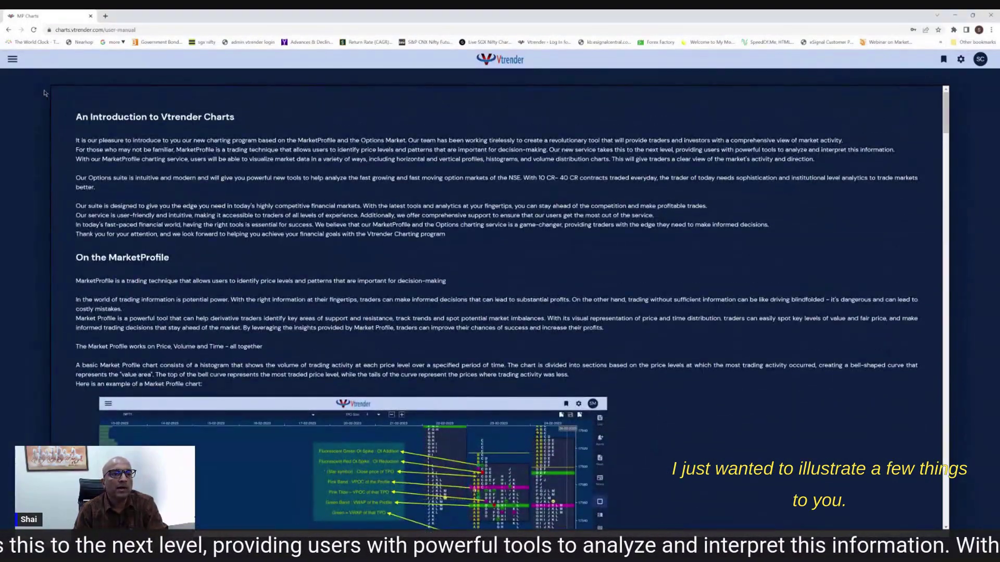
left_click(12, 59)
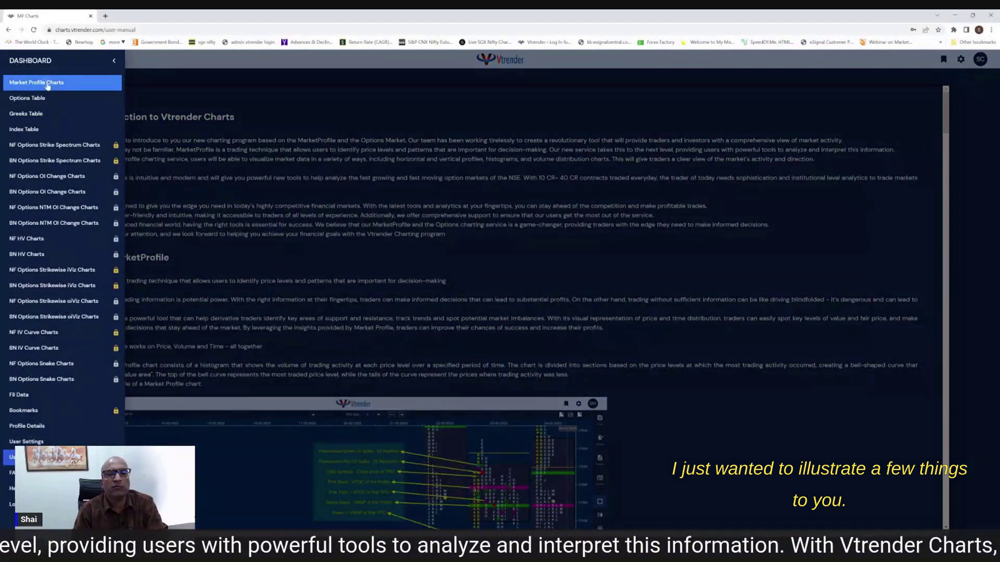
left_click(47, 84)
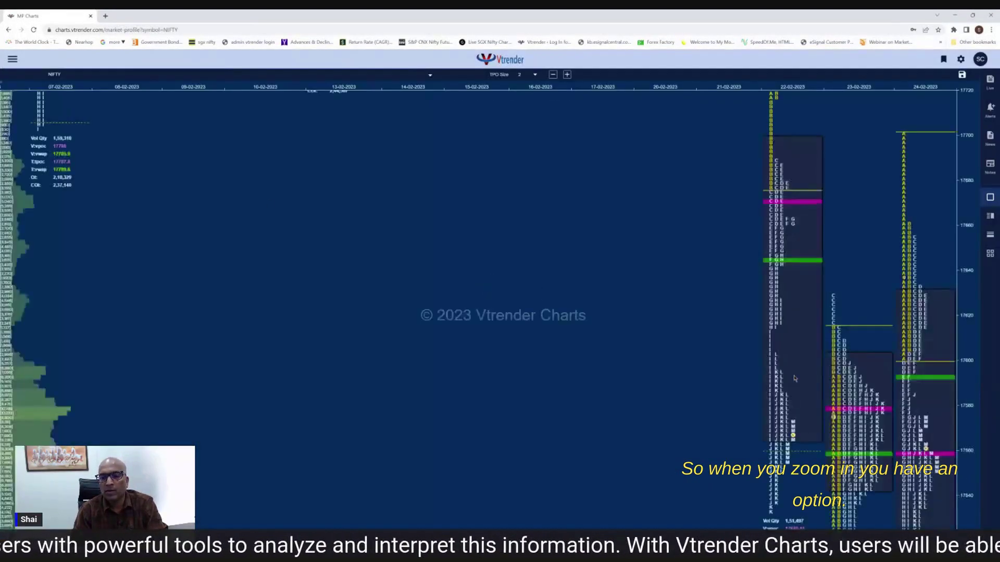
Merge the day profiles, then split the 24-02-2023 profile back into separate periods.
right_click(934, 197)
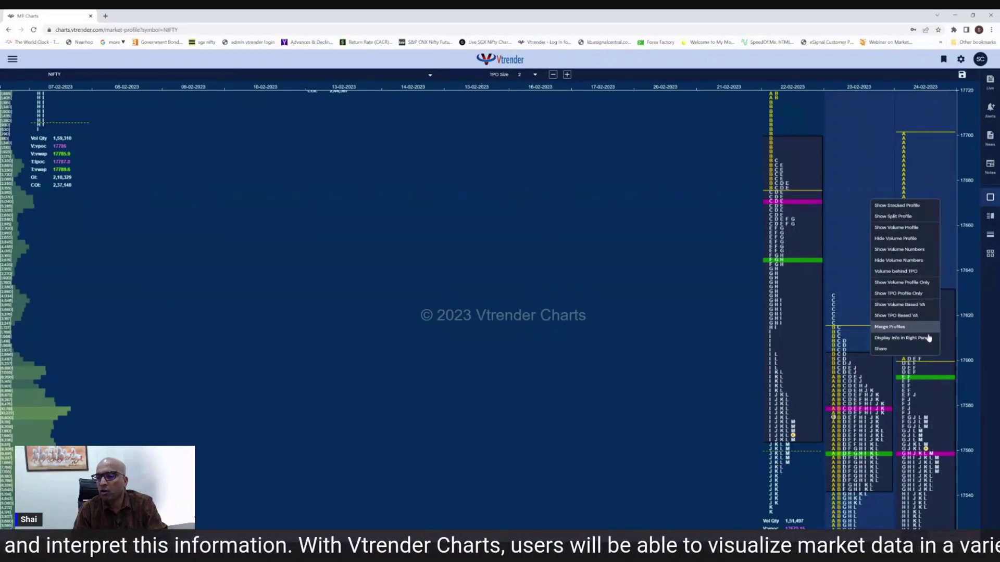
left_click(895, 327)
right_click(923, 210)
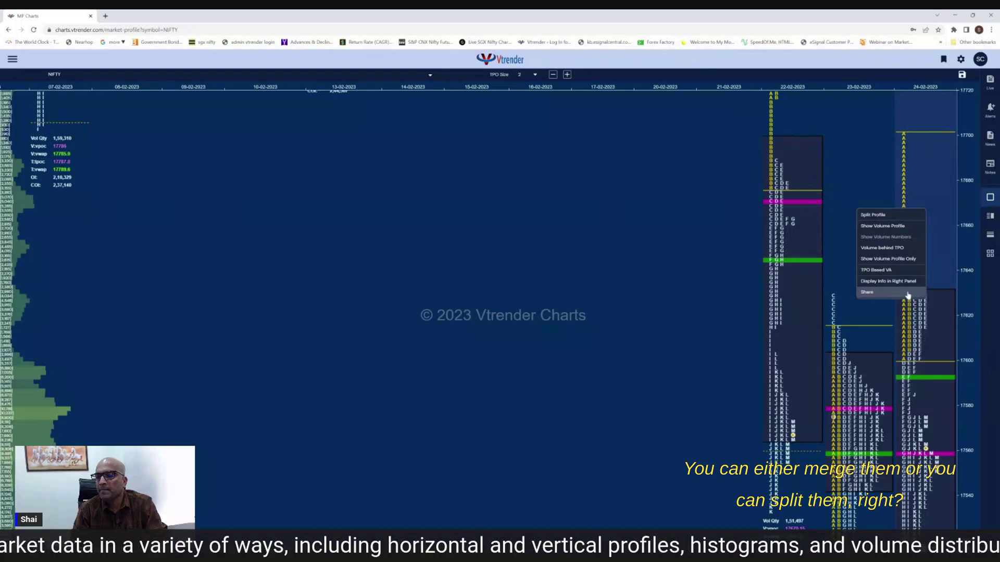
left_click(882, 214)
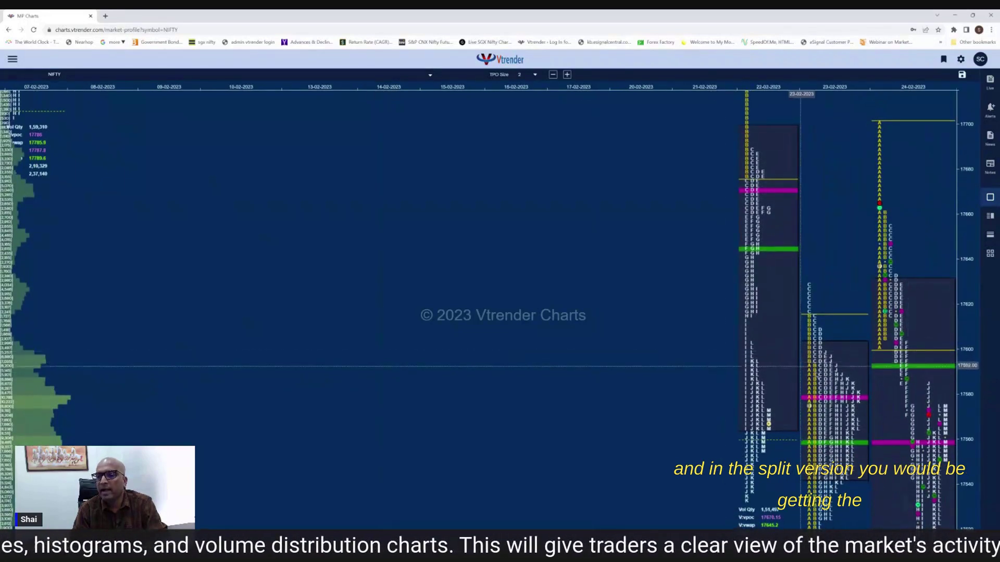
Zoom out and pan the NIFTY chart back to 02-02-2023 to show earlier day profiles.
scroll(870, 385, "down", 3)
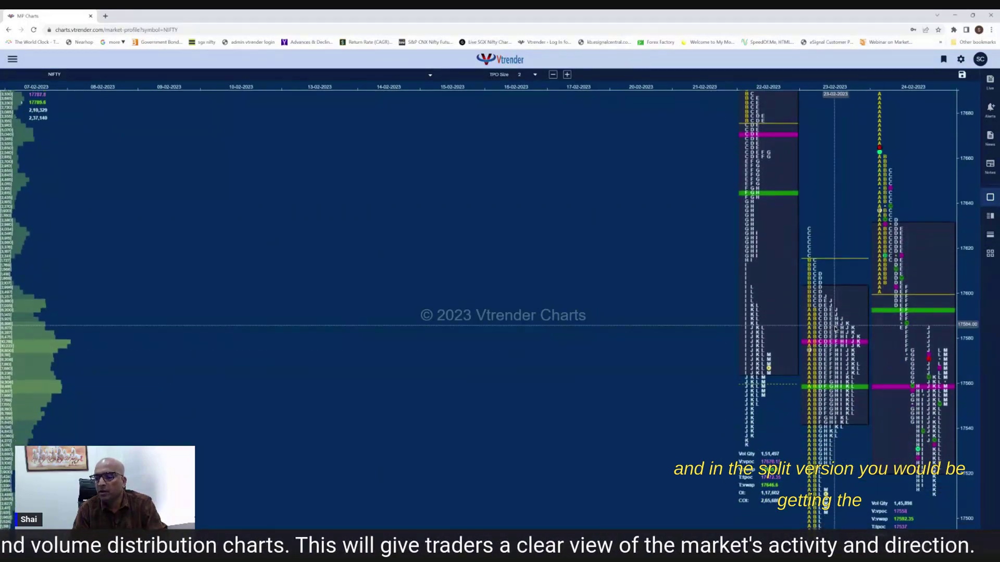
scroll(895, 388, "down", 3)
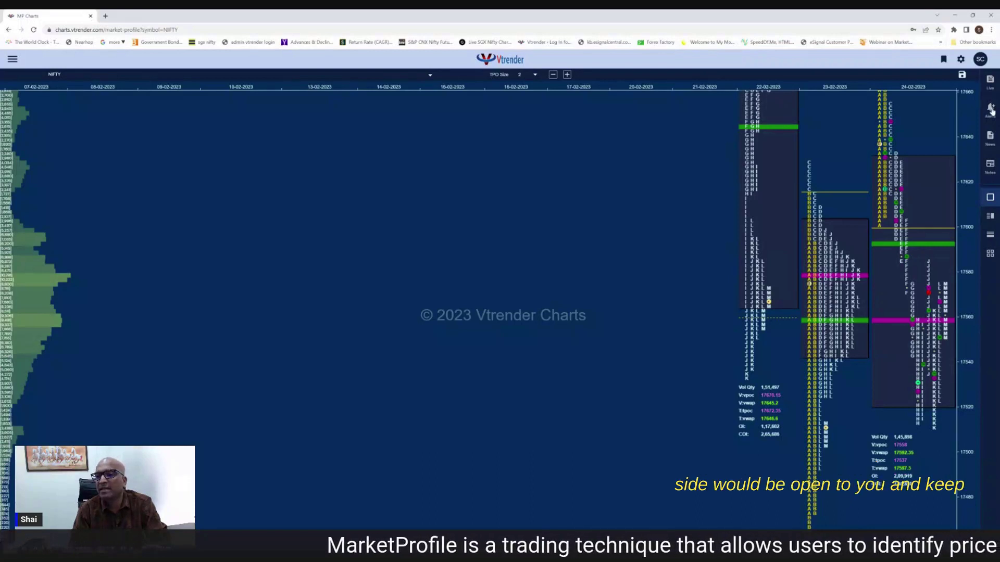
left_click_drag(835, 181, 825, 366)
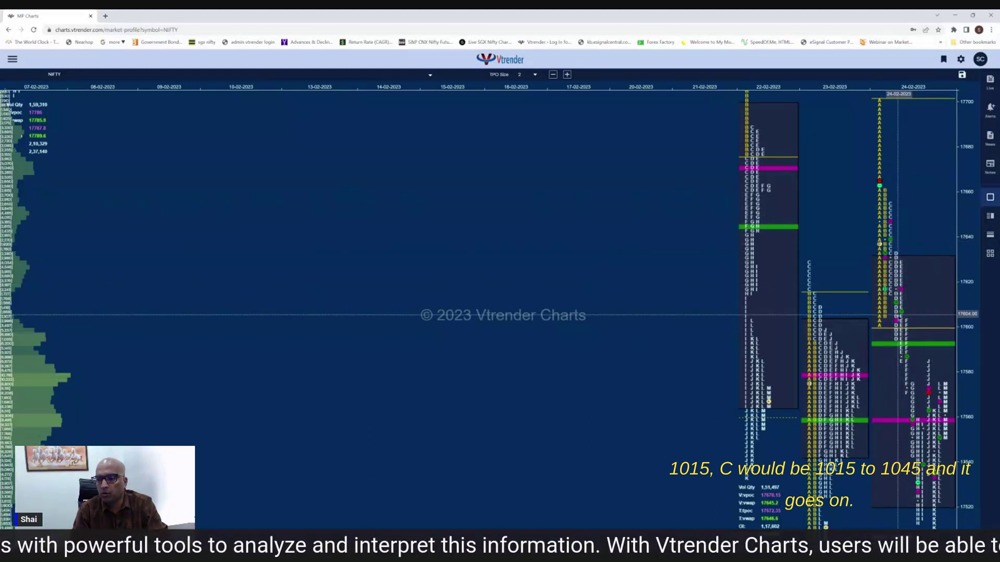
scroll(832, 264, "down", 2)
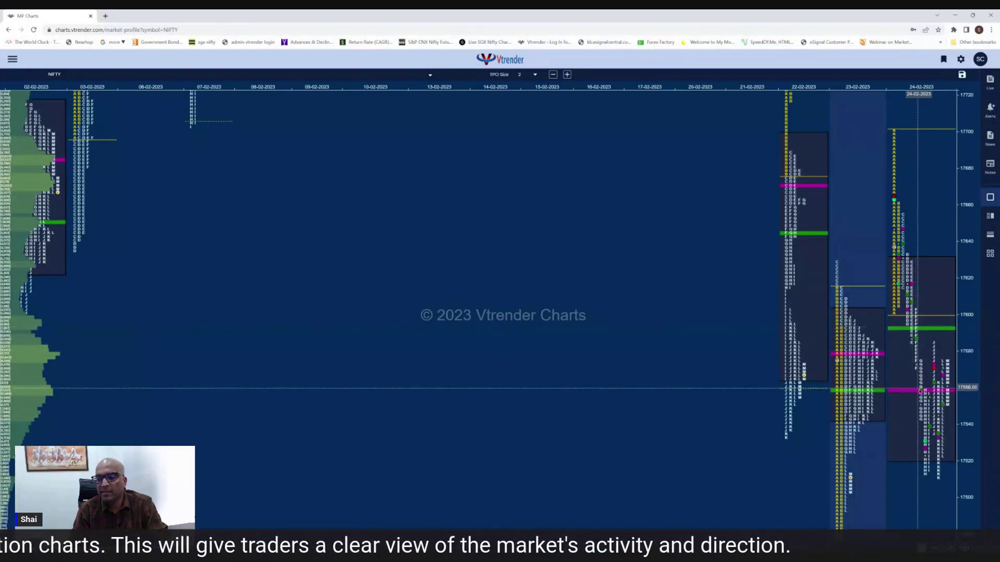
scroll(840, 260, "up", 3)
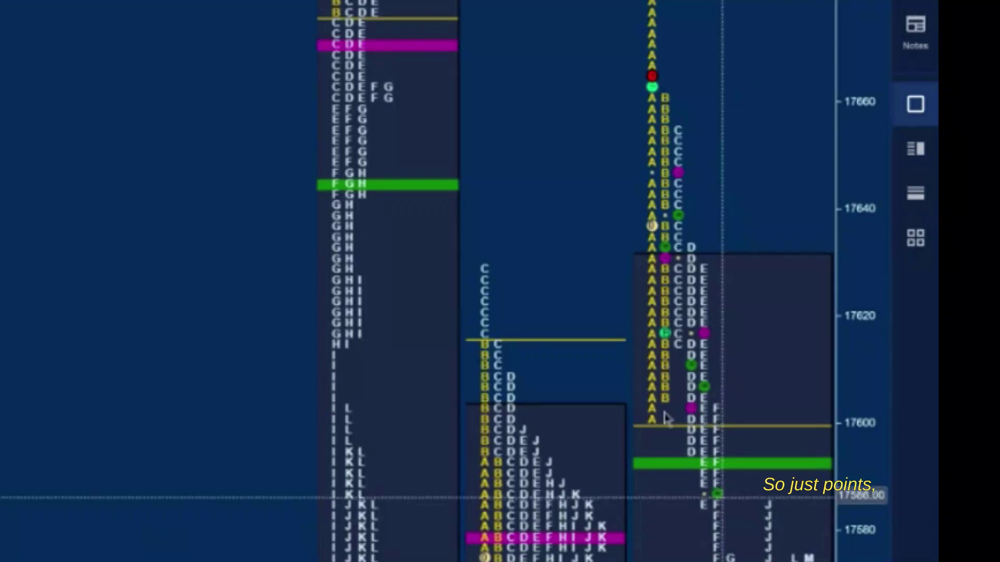
Adjust the zoom on the weekly series profiles spanning 09–13 January to 20–24 February.
scroll(549, 286, "down", 3)
scroll(549, 286, "up", 3)
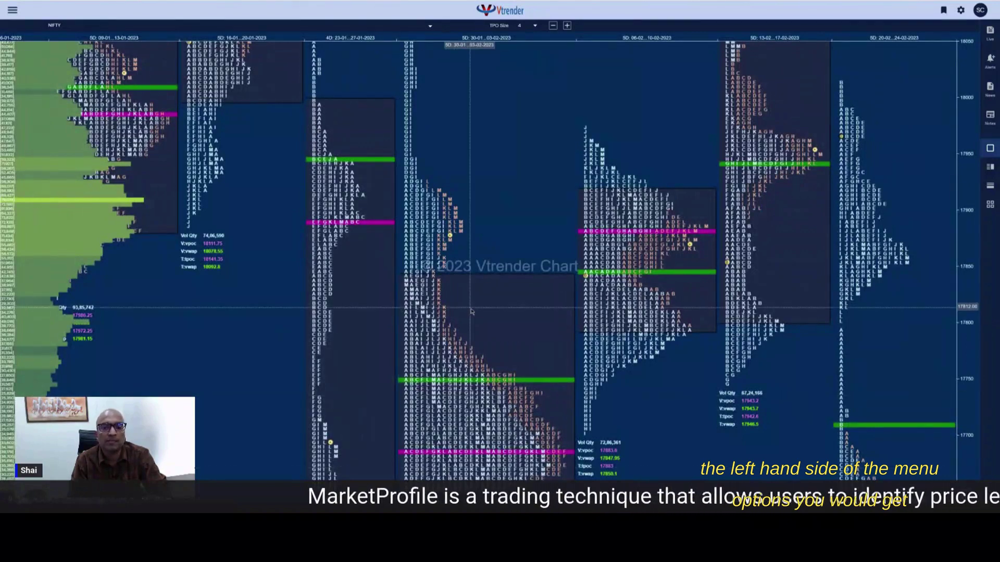
Zoom out on the NIFTY chart to view the Friday-to-Thursday weekly settlement profiles.
scroll(471, 312, "down", 2)
scroll(467, 316, "down", 2)
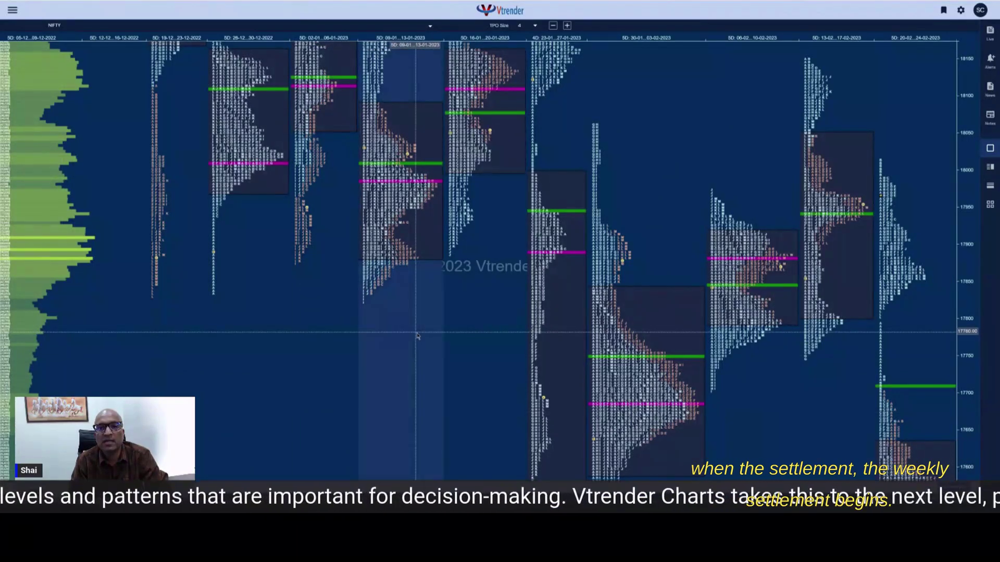
scroll(416, 336, "down", 2)
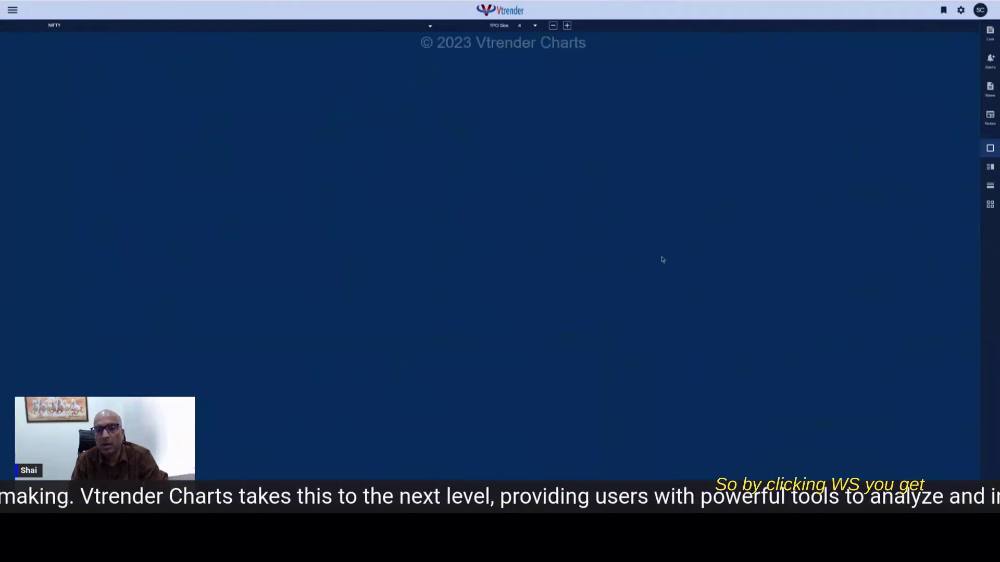
Zoom out and pan toward higher prices to see monthly series profiles back to 2021.
scroll(661, 256, "down", 5)
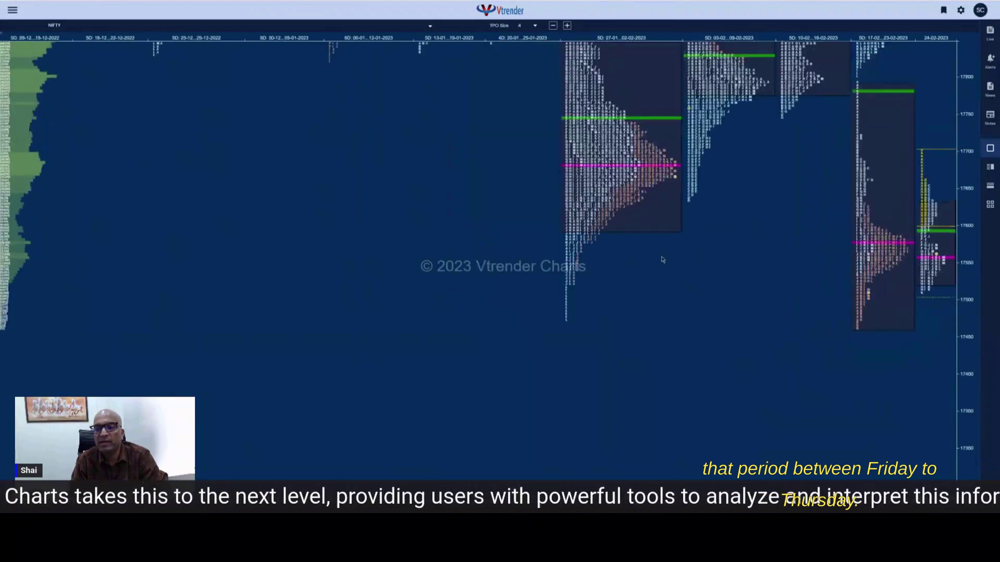
left_click_drag(758, 254, 649, 344)
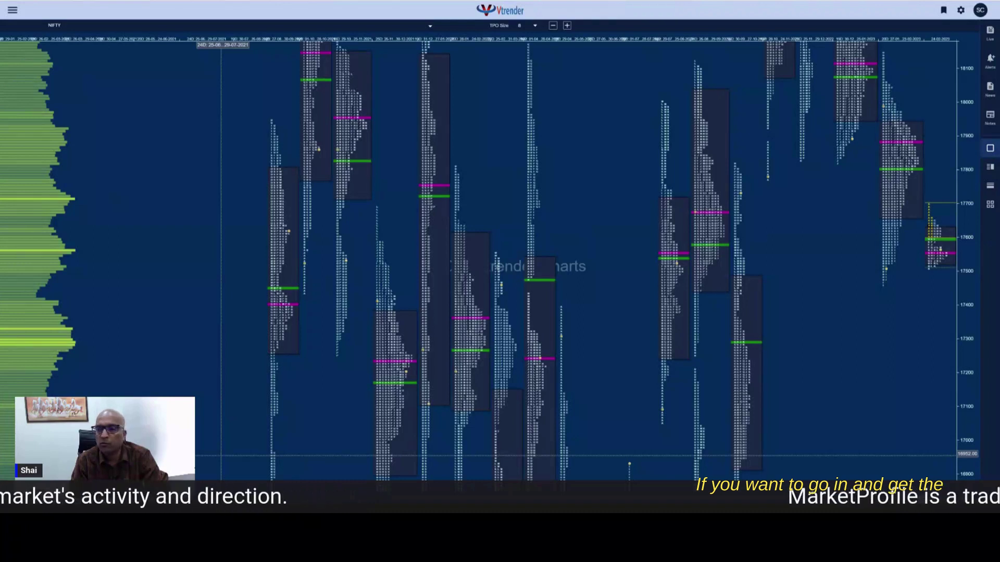
Zoom in on the 22–24 February daily profiles until their volume figures appear.
scroll(221, 455, "up", 2)
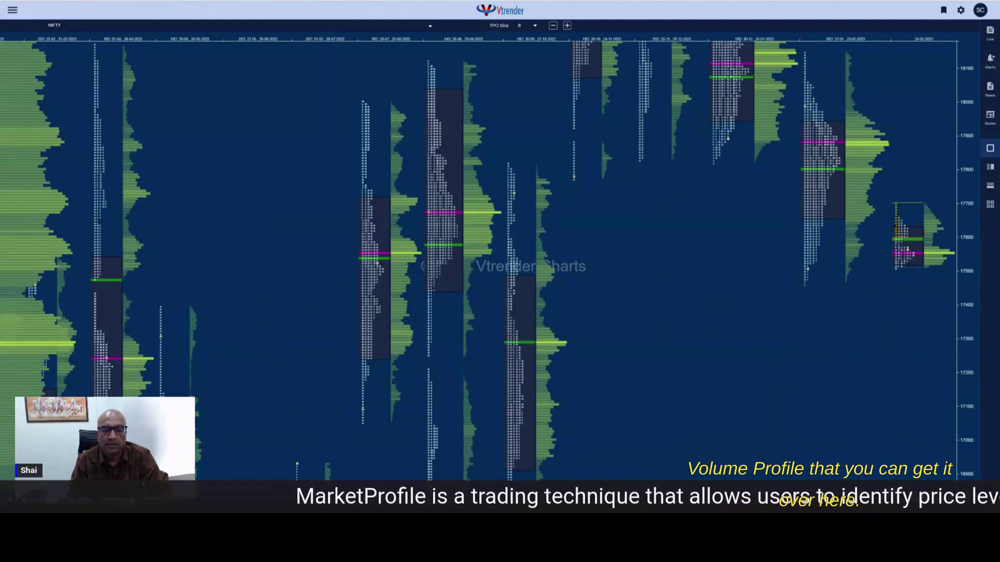
scroll(479, 260, "down", 2)
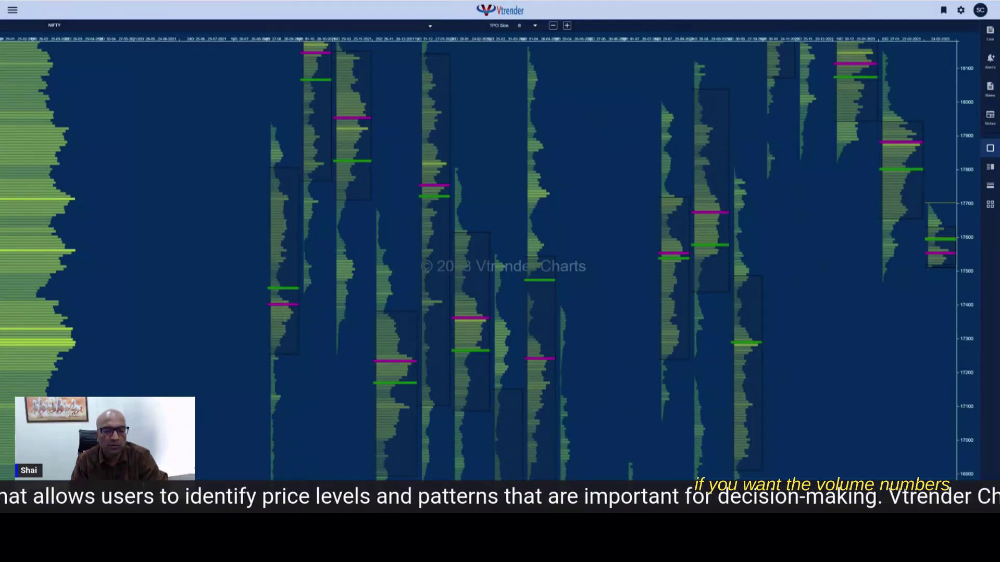
scroll(479, 260, "up", 2)
scroll(495, 335, "up", 5)
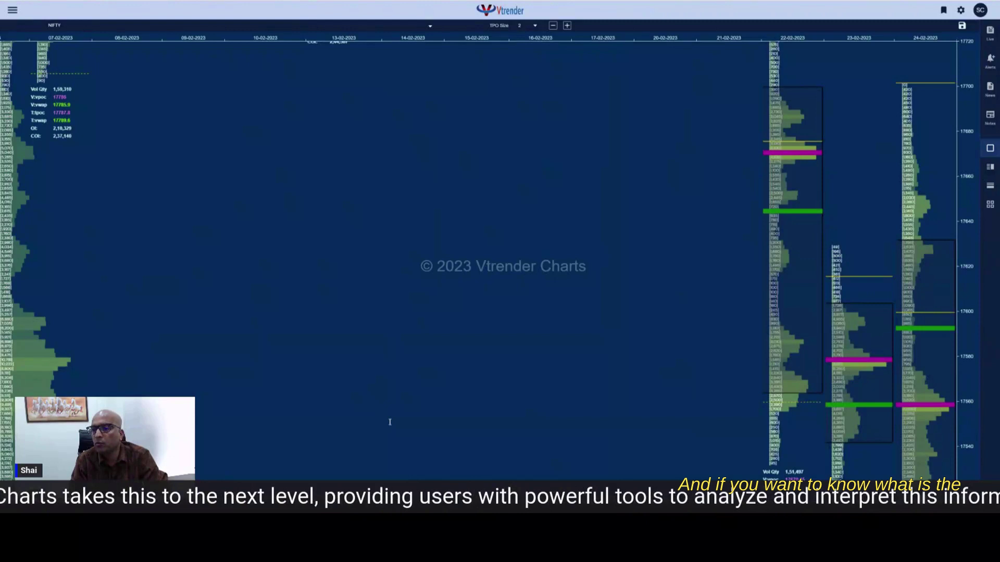
Pan the 23–24 February volume profiles into view and open the Dashboard navigation list.
scroll(465, 361, "down", 2)
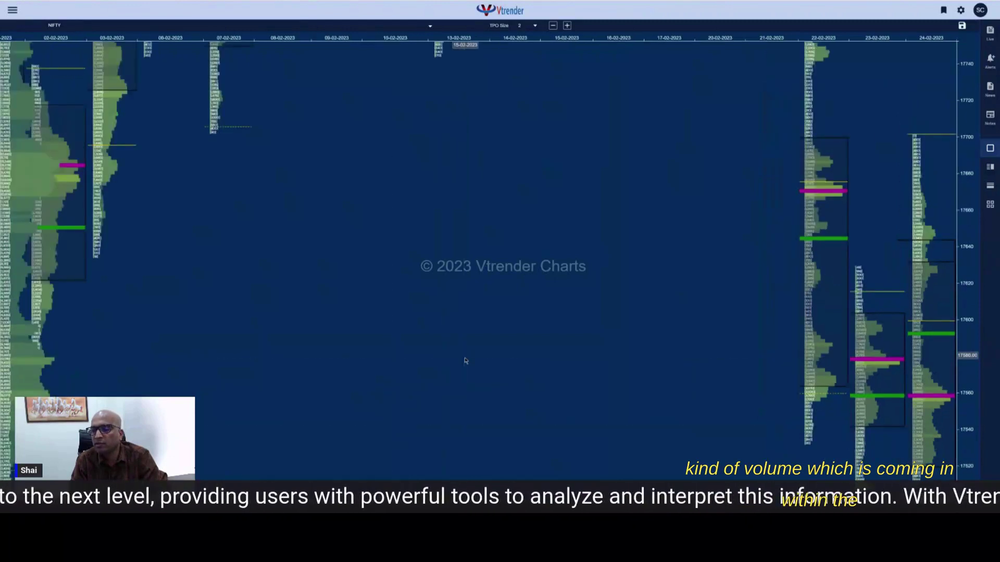
scroll(465, 361, "up", 2)
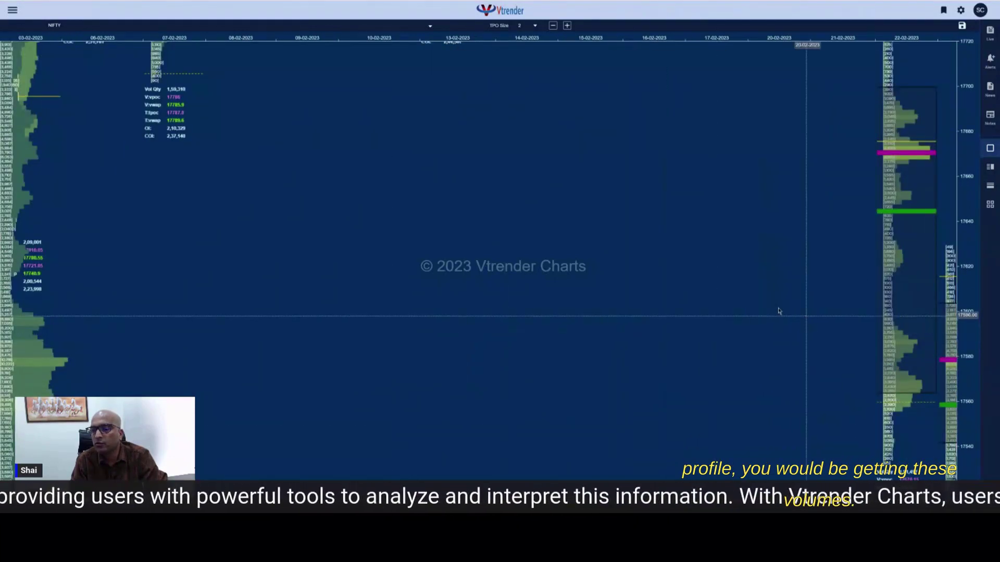
left_click_drag(779, 310, 463, 280)
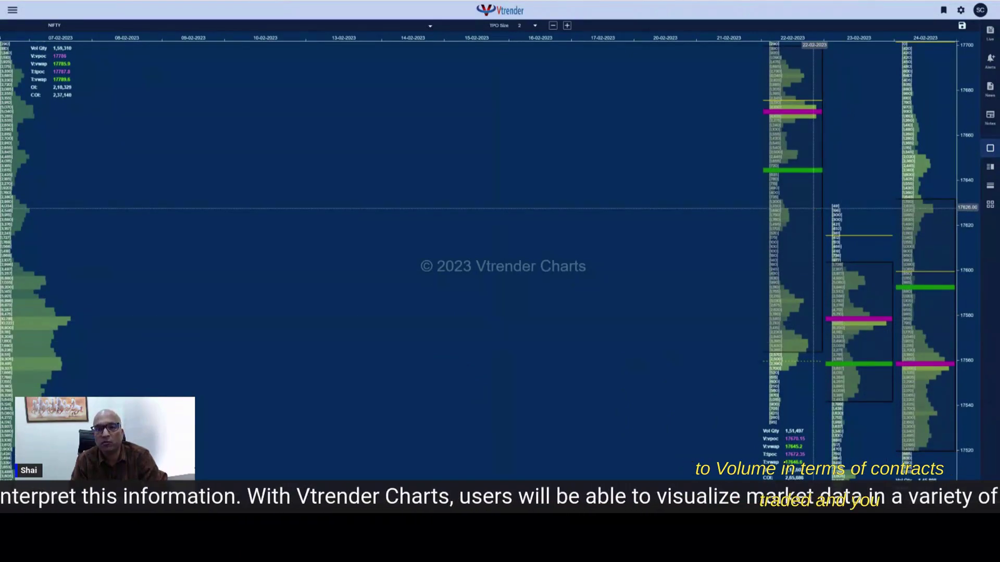
left_click(13, 10)
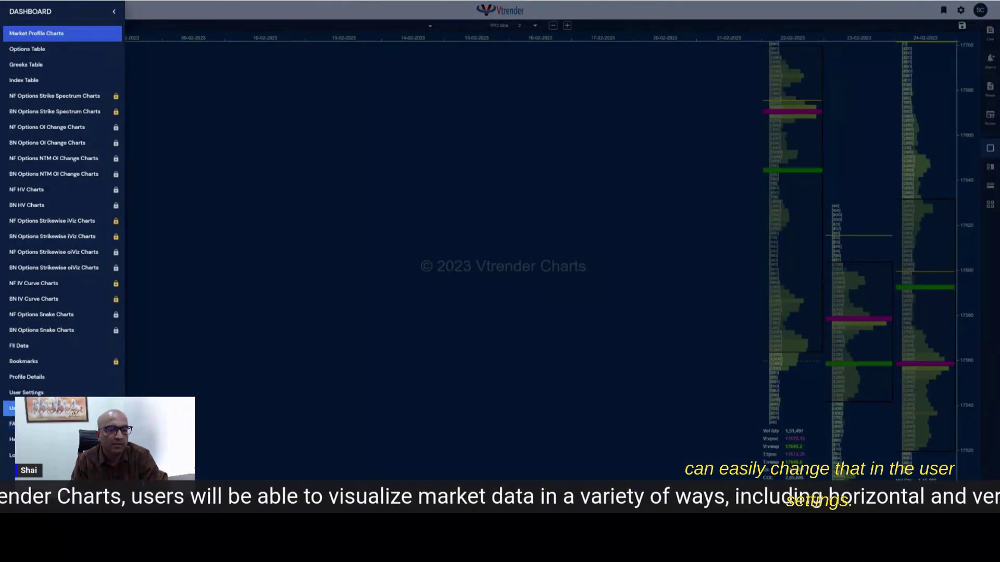
In User Settings, change NIFTY's default daily TPO size from 2 to 1.
left_click(32, 393)
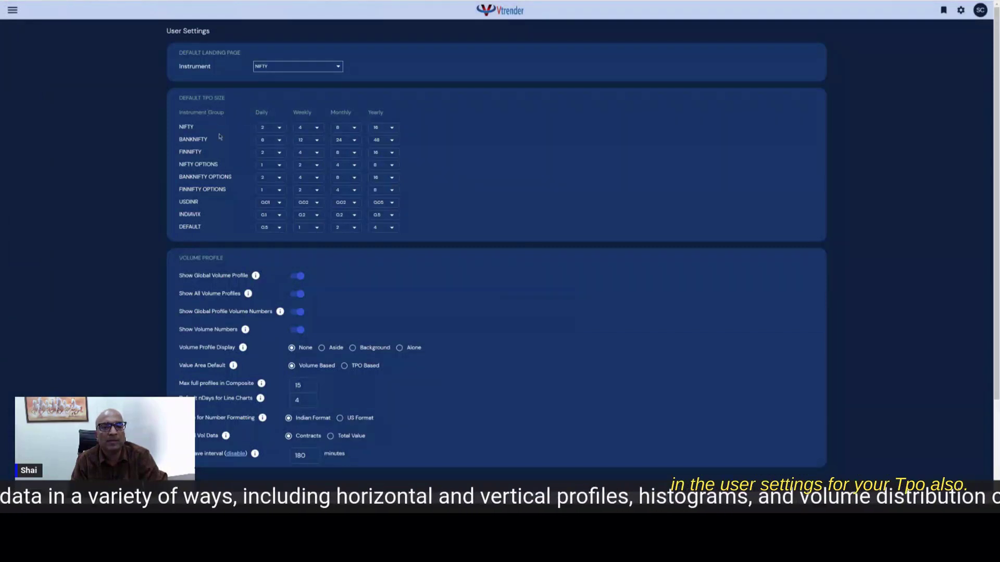
left_click(279, 129)
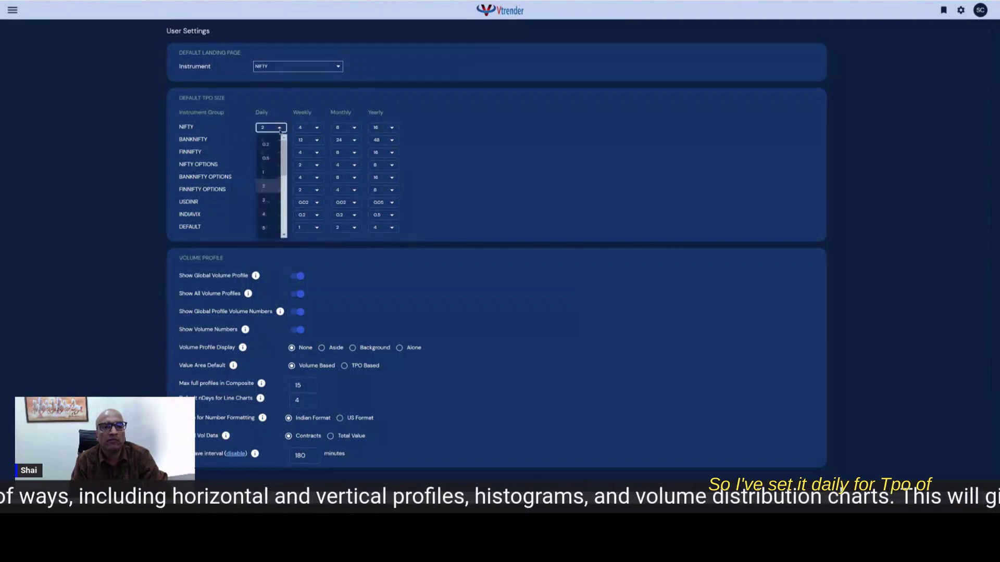
left_click(265, 176)
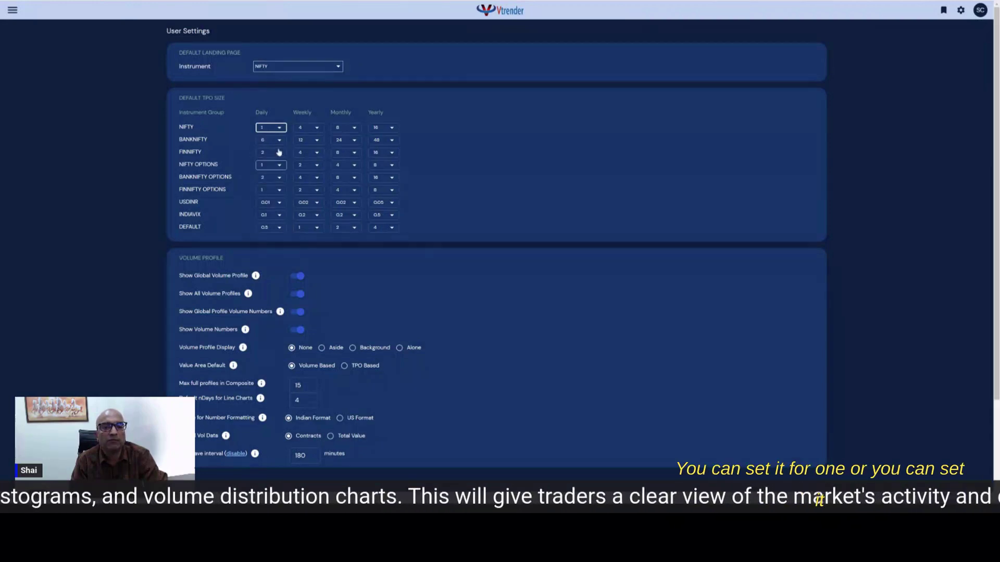
left_click(268, 128)
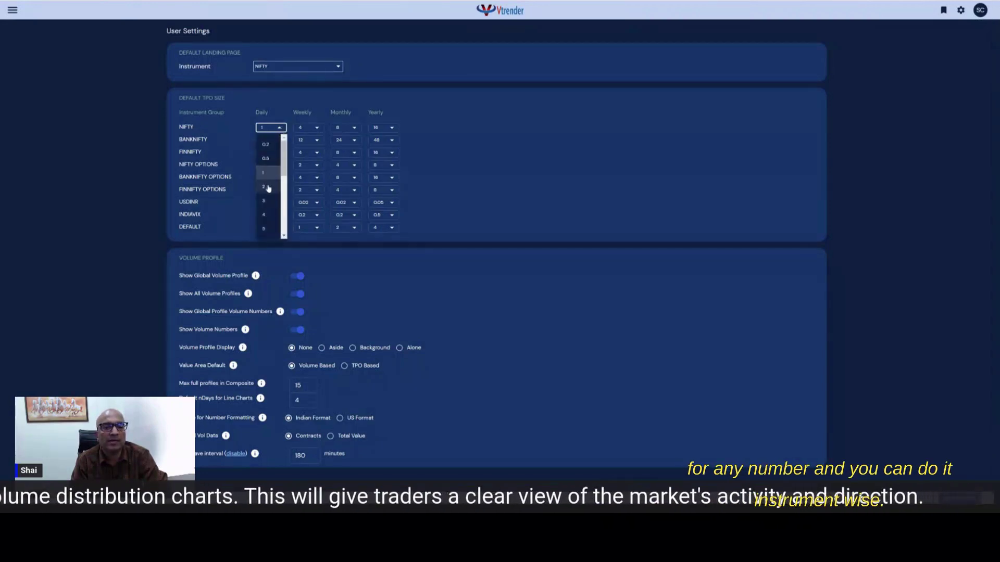
left_click(492, 182)
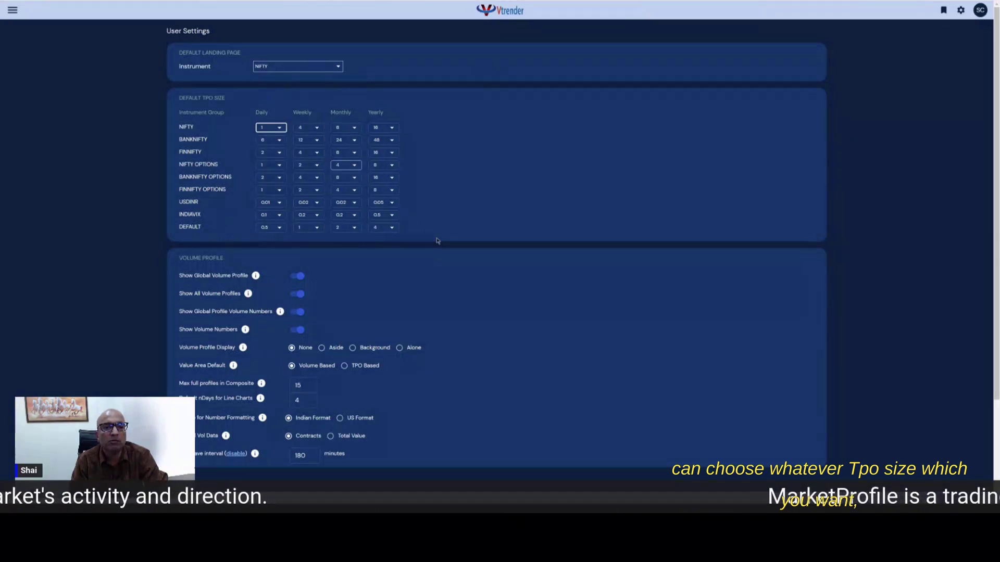
scroll(502, 338, "down", 1)
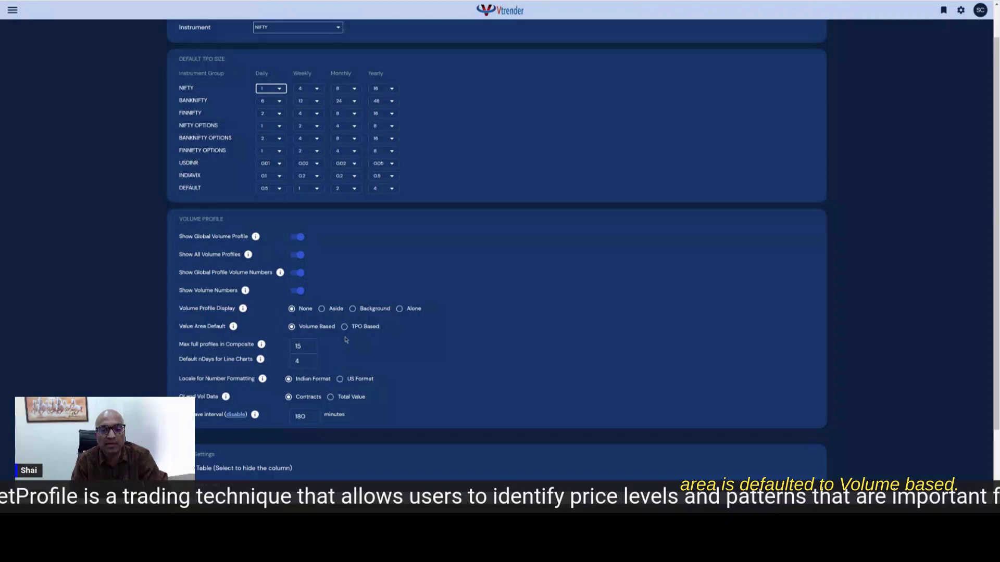
scroll(575, 356, "down", 1)
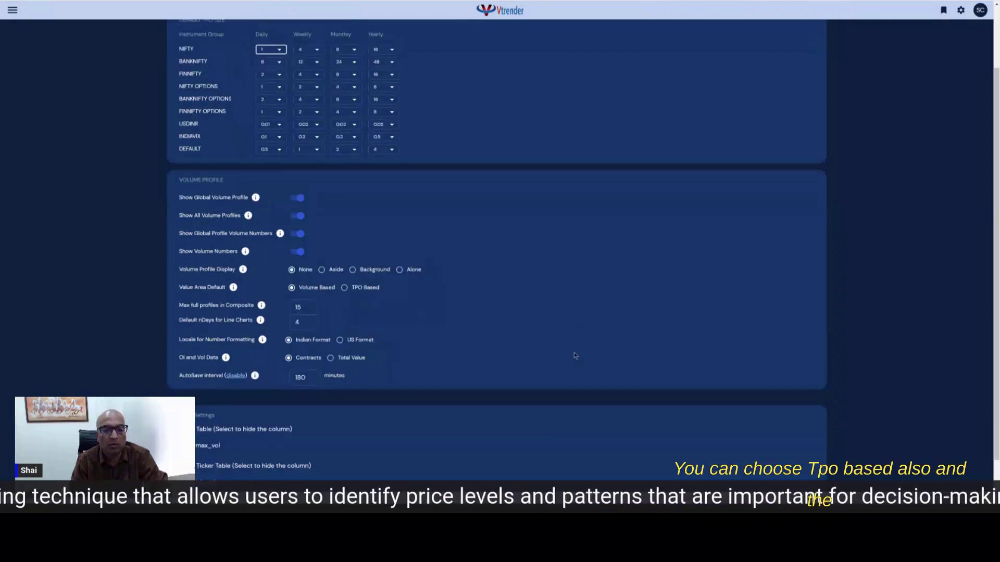
scroll(574, 356, "down", 1)
scroll(574, 356, "down", 1)
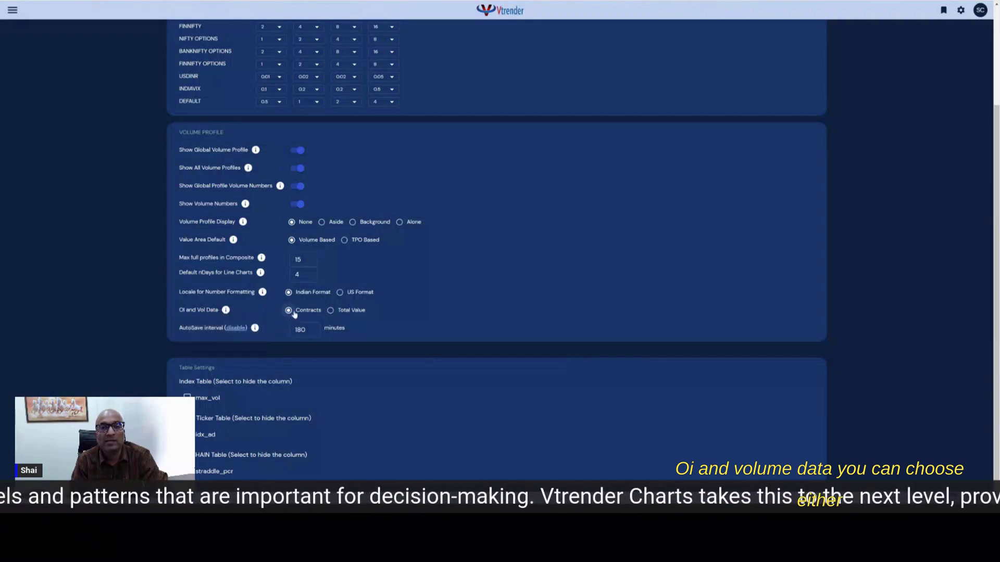
left_click(331, 310)
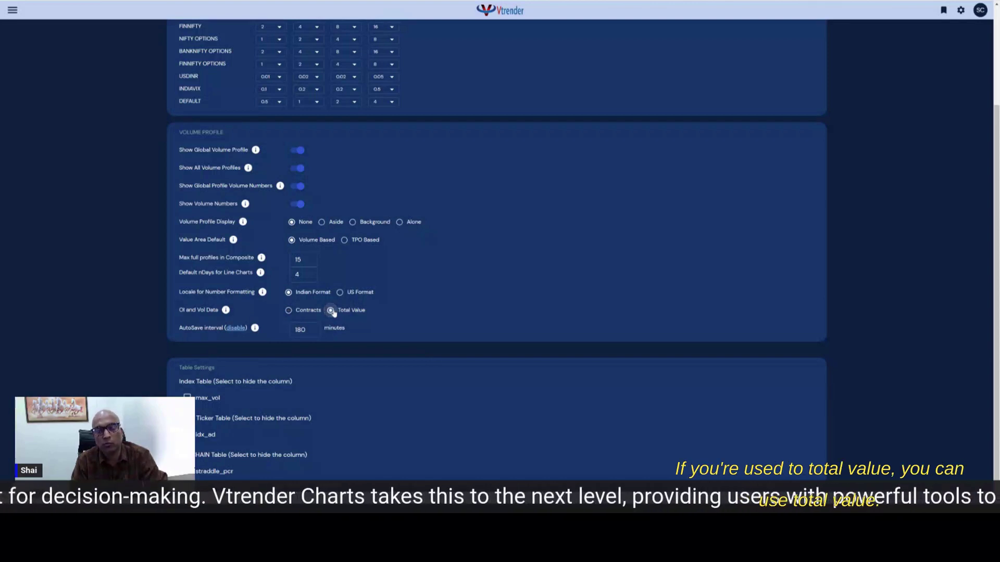
left_click(290, 311)
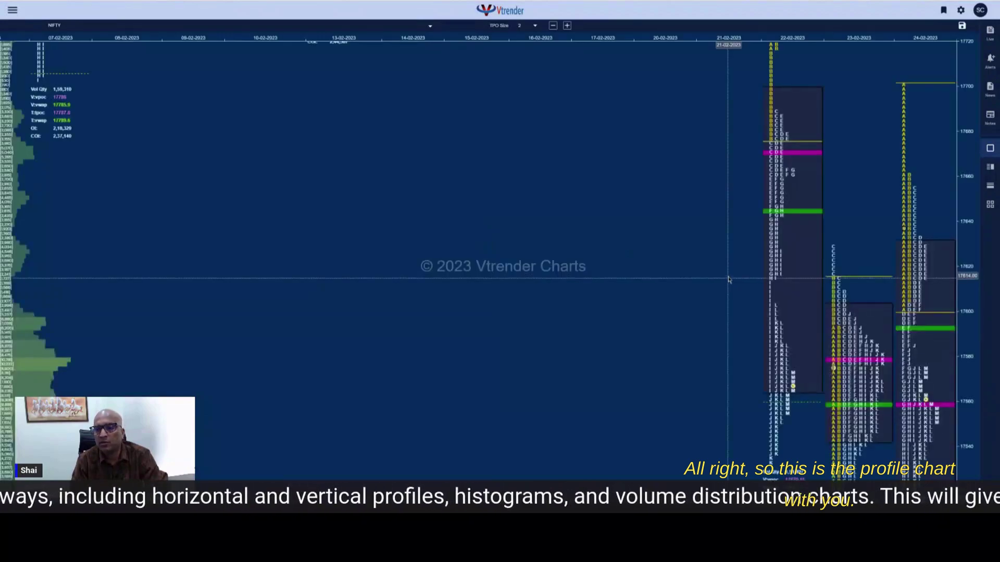
Zoom and pan the chart, then merge the 06-02 and 07-02-2023 profiles into one.
scroll(727, 280, "down", 3)
scroll(728, 280, "up", 4)
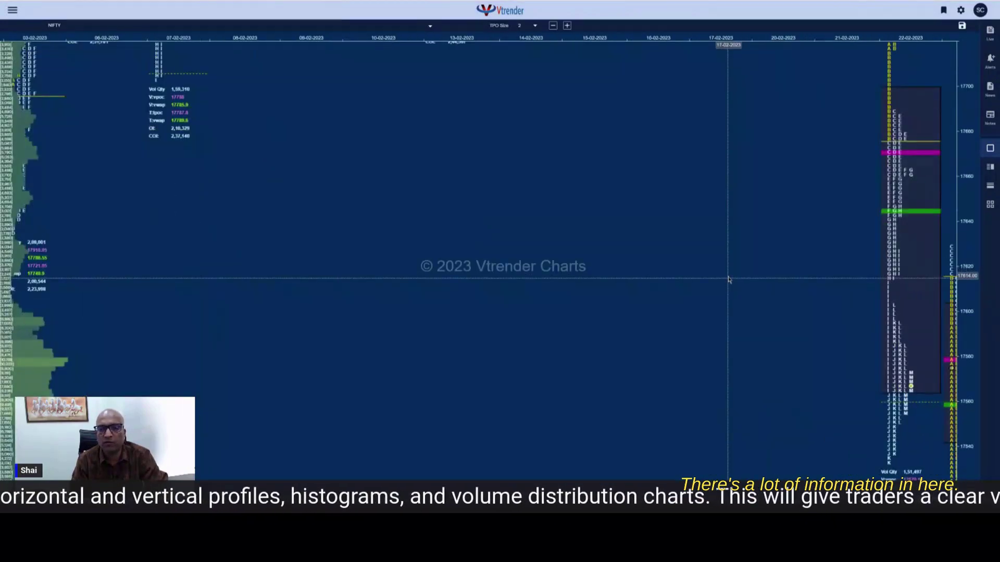
left_click_drag(721, 239, 712, 327)
scroll(777, 197, "down", 4)
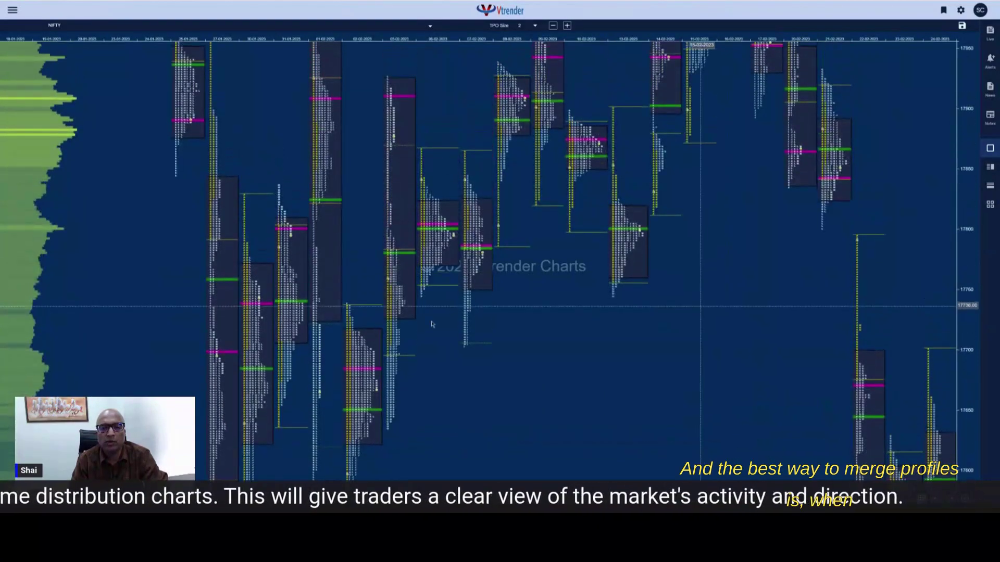
right_click(435, 131)
left_click(451, 141)
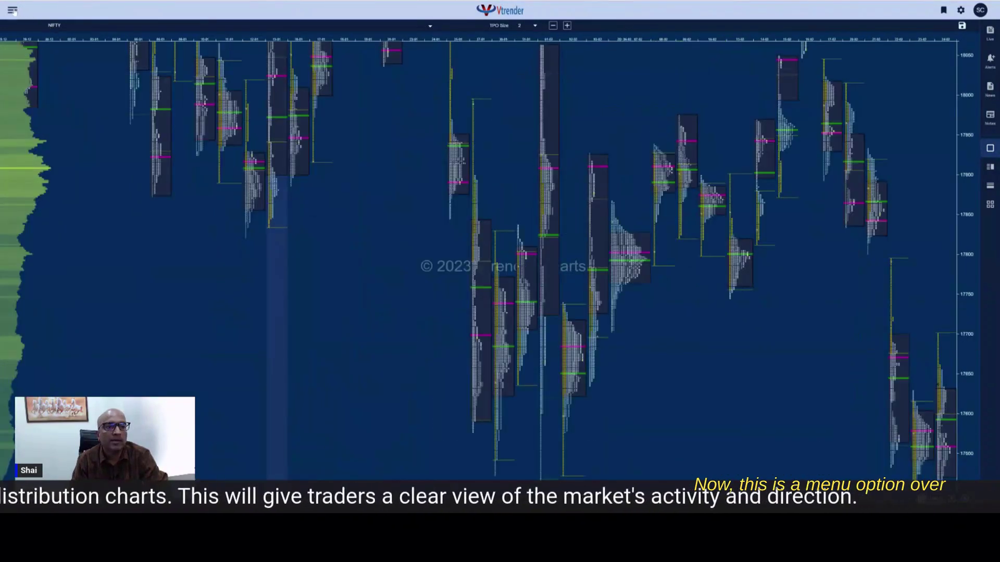
Check the DASHBOARD menu, then log back in to Vtrender Charts.
left_click(12, 11)
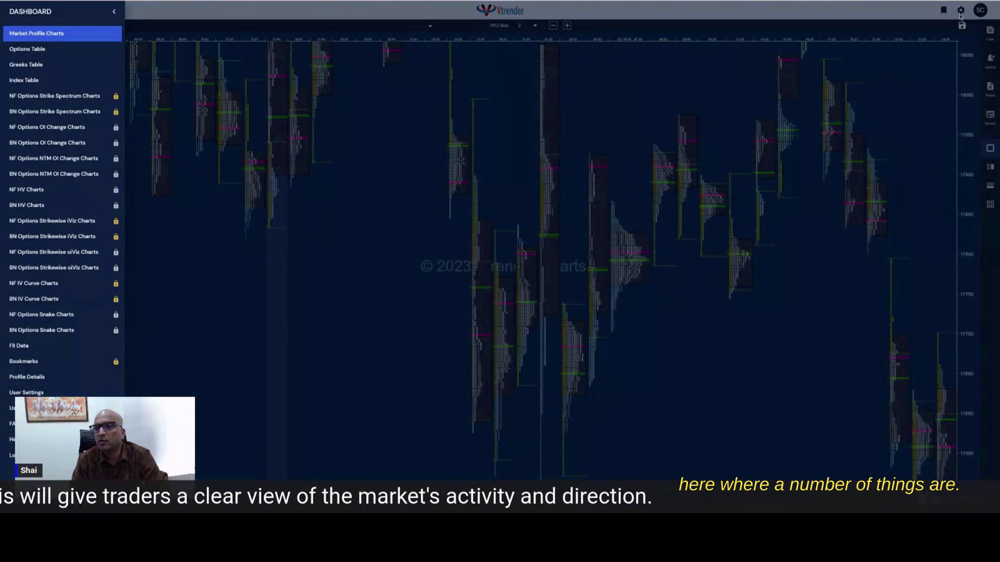
left_click(783, 221)
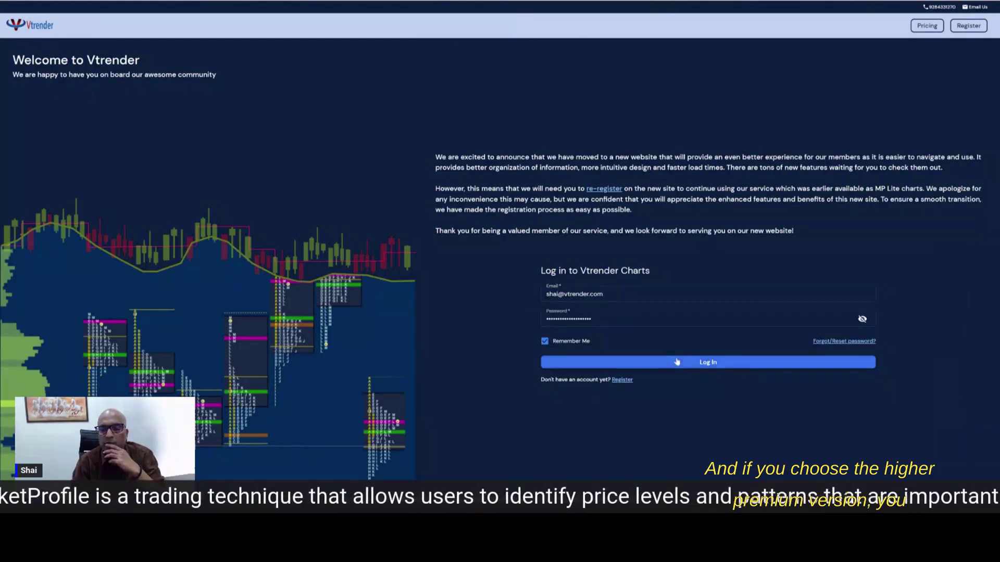
left_click(622, 304)
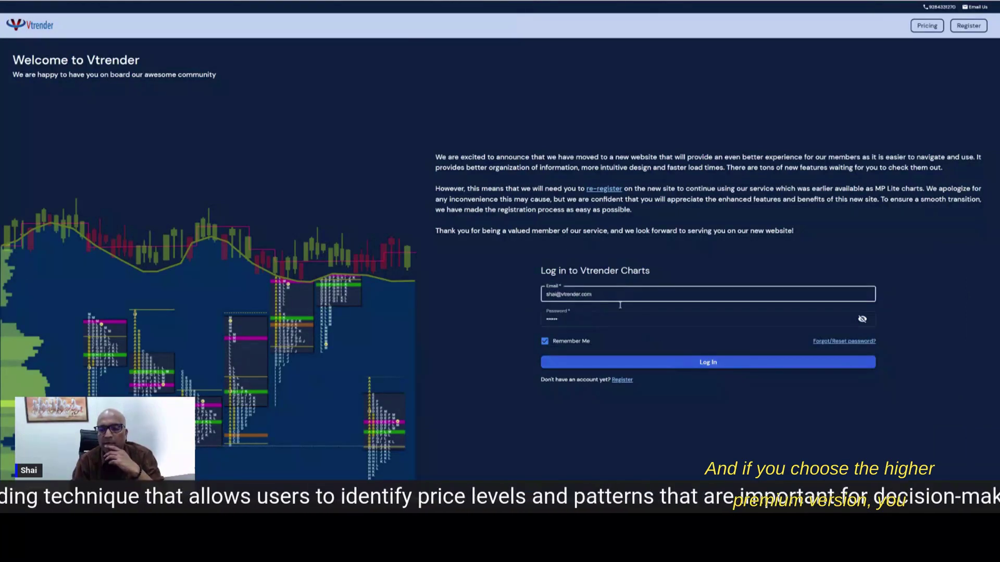
left_click(677, 362)
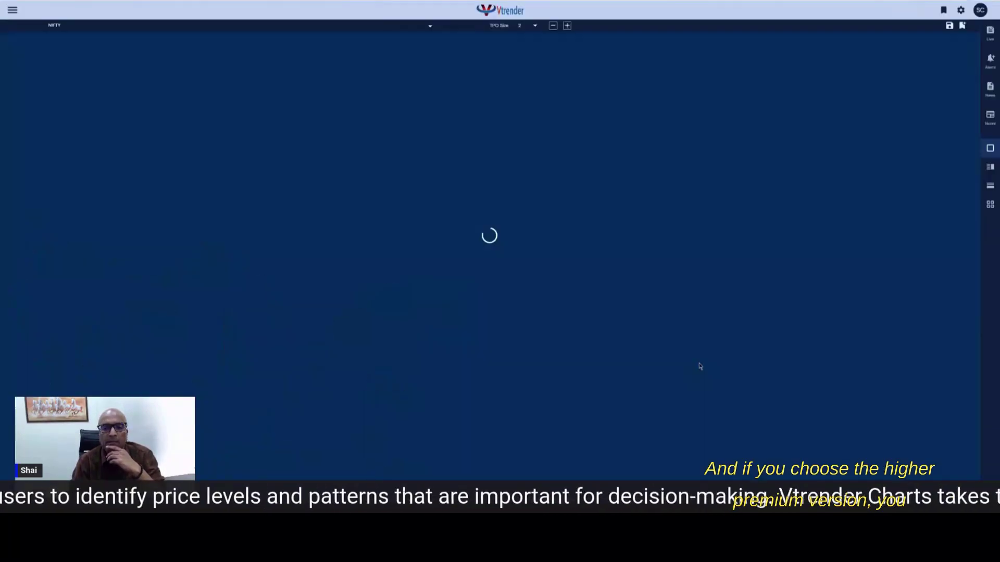
Split the chart area into two side-by-side NIFTY profile panels.
left_click(13, 10)
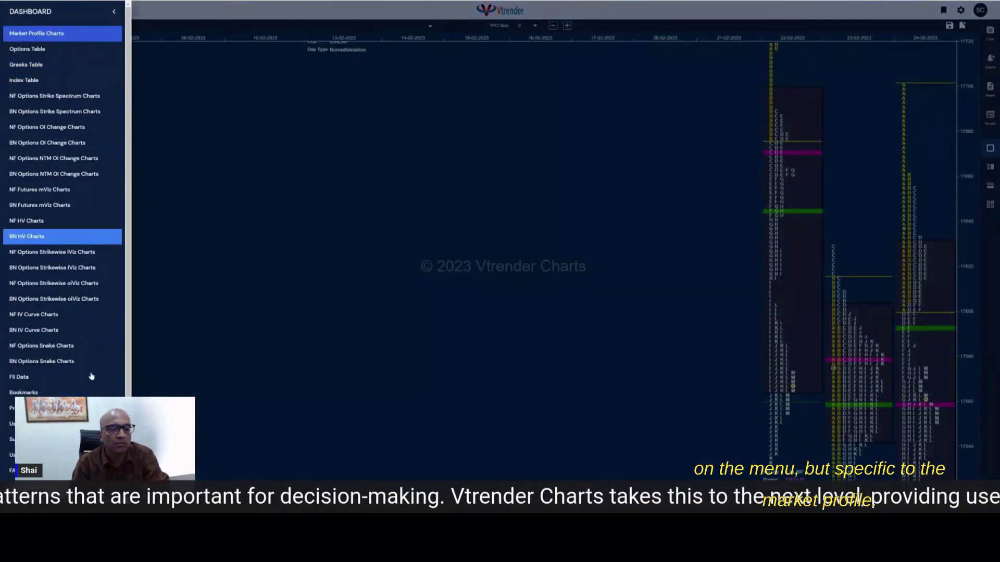
left_click(469, 290)
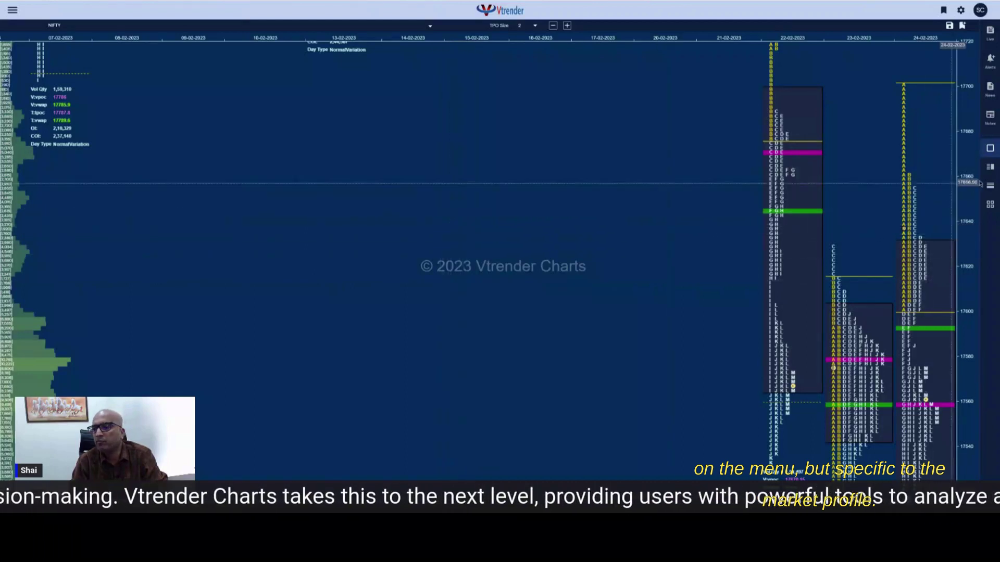
left_click(991, 169)
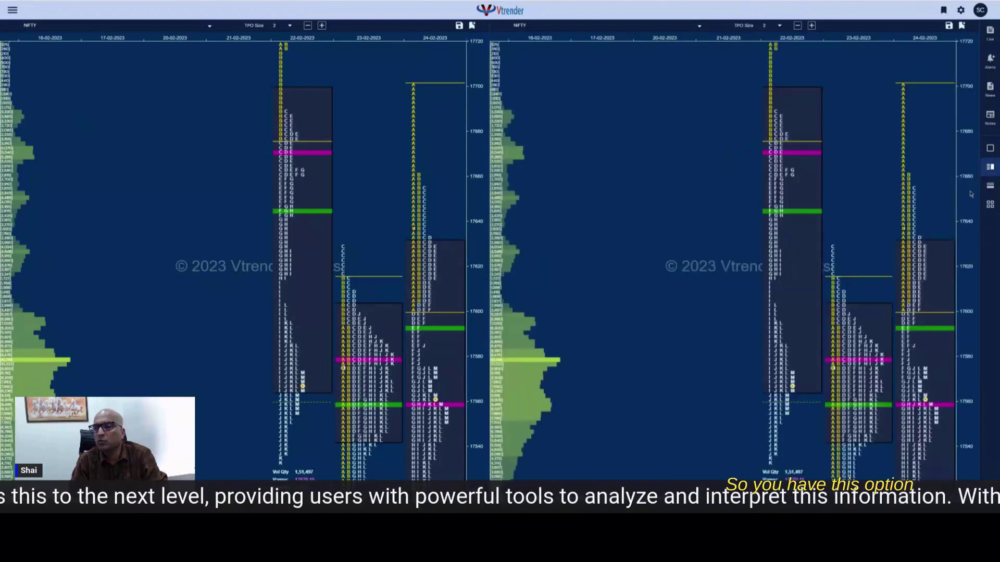
Zoom the right chart and switch its symbol to BANKNIFTY.
scroll(573, 275, "down", 3)
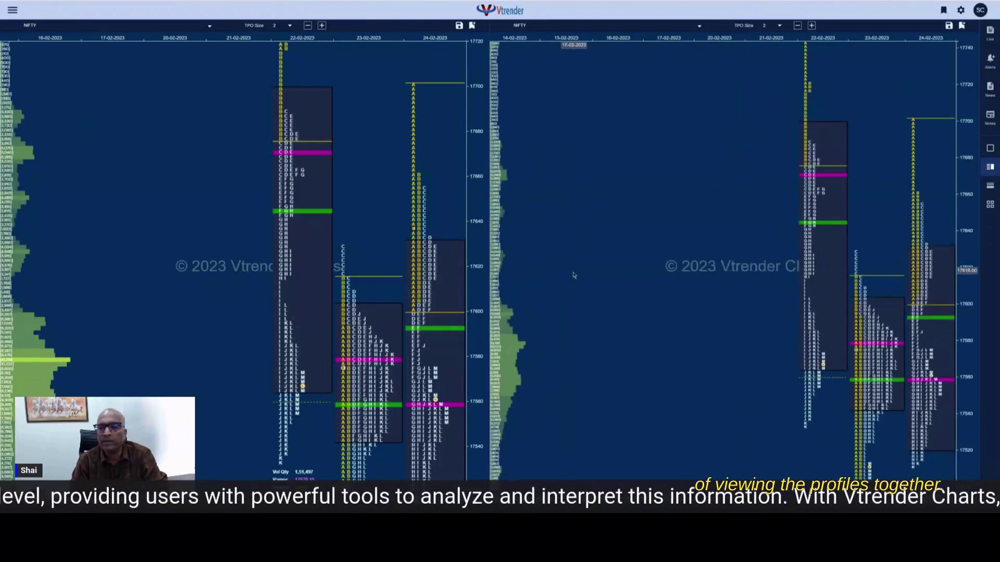
scroll(591, 260, "down", 3)
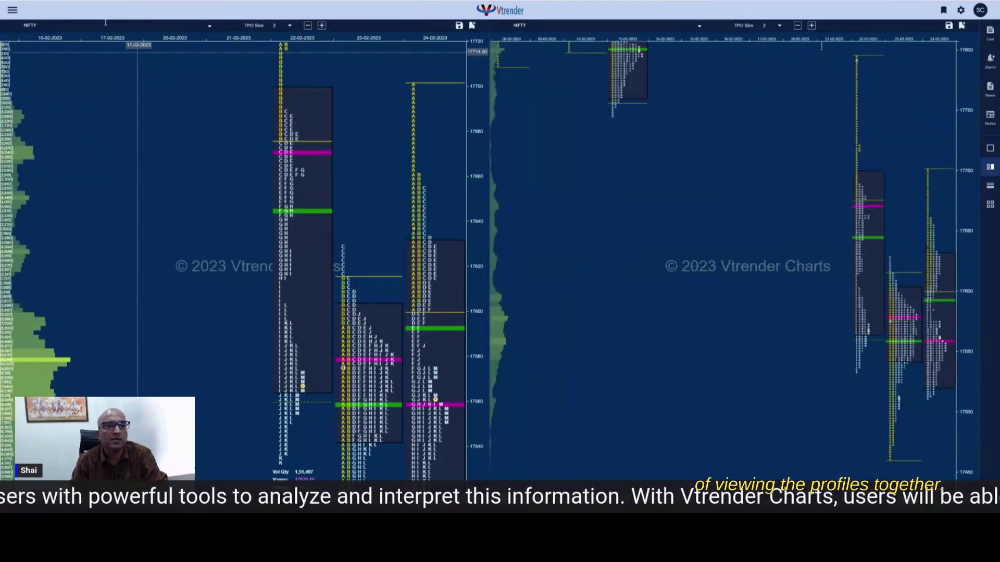
left_click(559, 27)
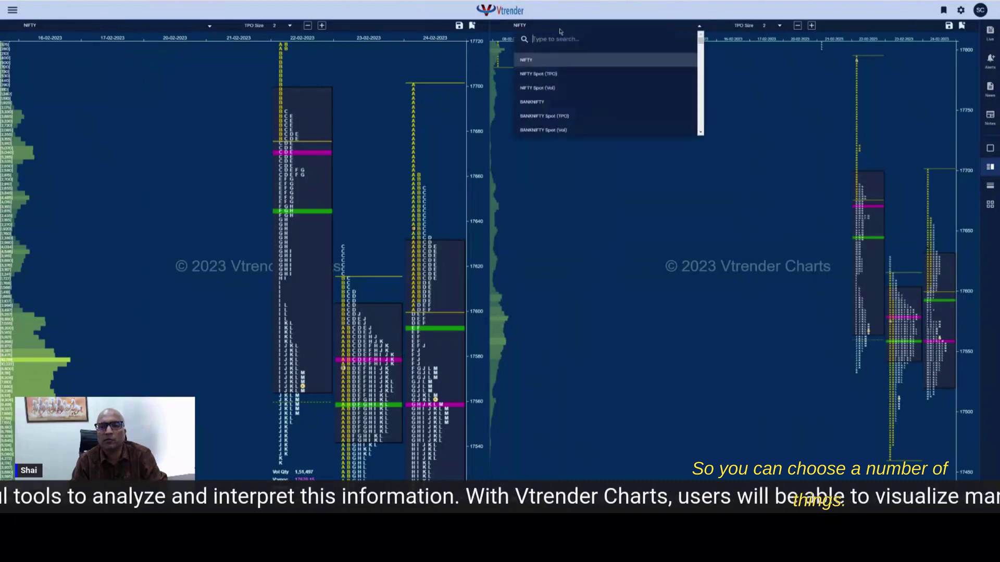
left_click(548, 102)
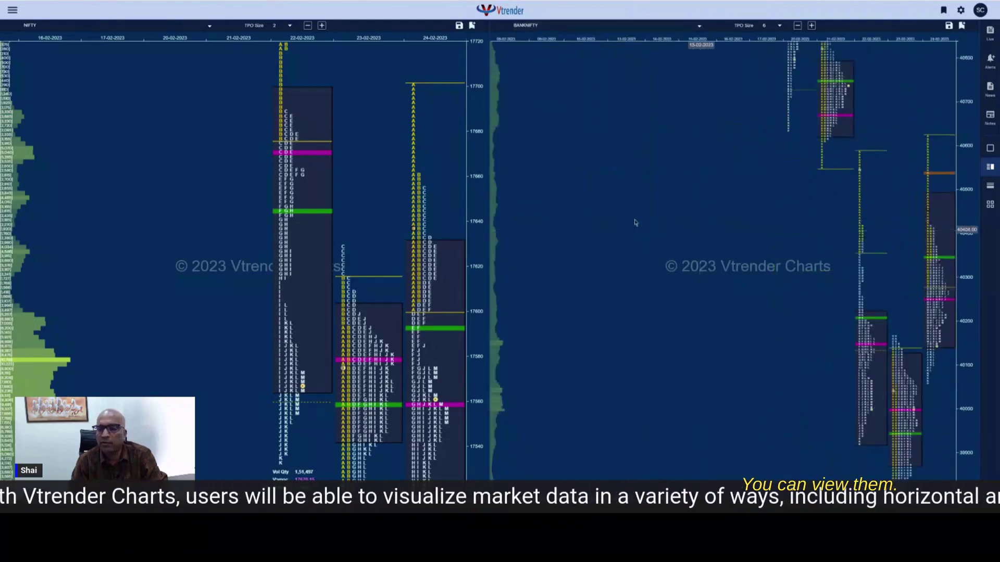
Switch the right chart back to NIFTY and adjust its zoom.
scroll(627, 217, "down", 1)
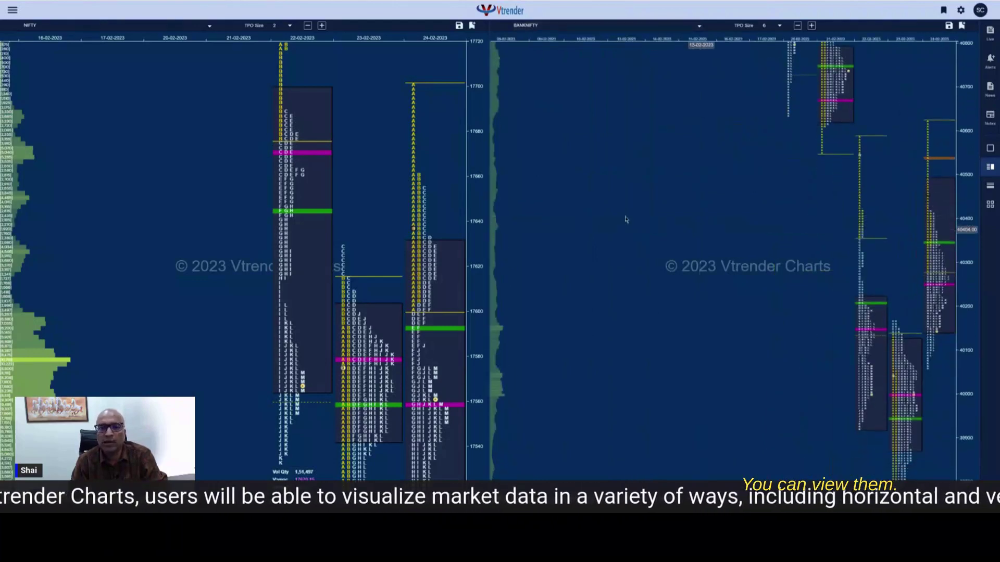
left_click(582, 26)
left_click(560, 61)
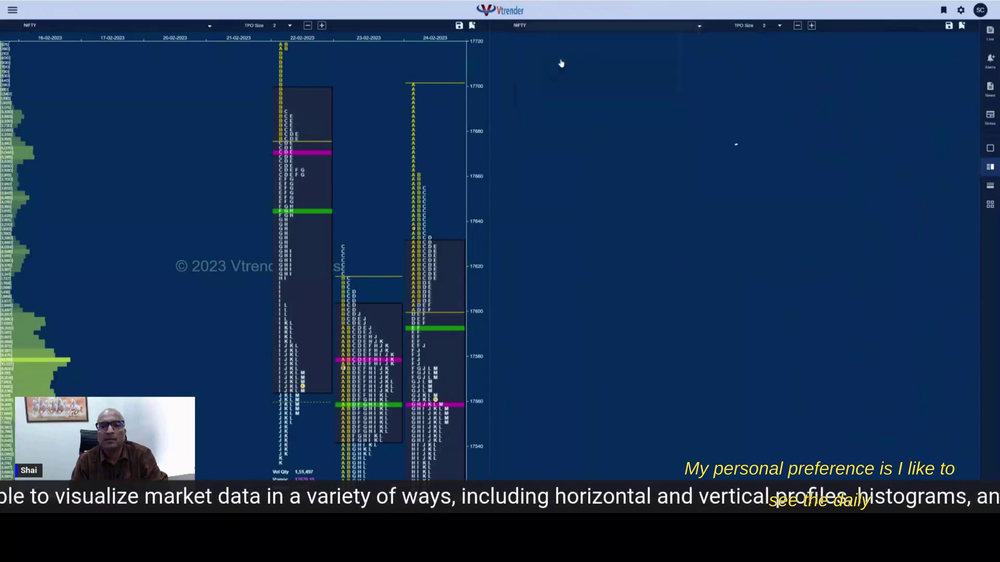
scroll(730, 252, "down", 2)
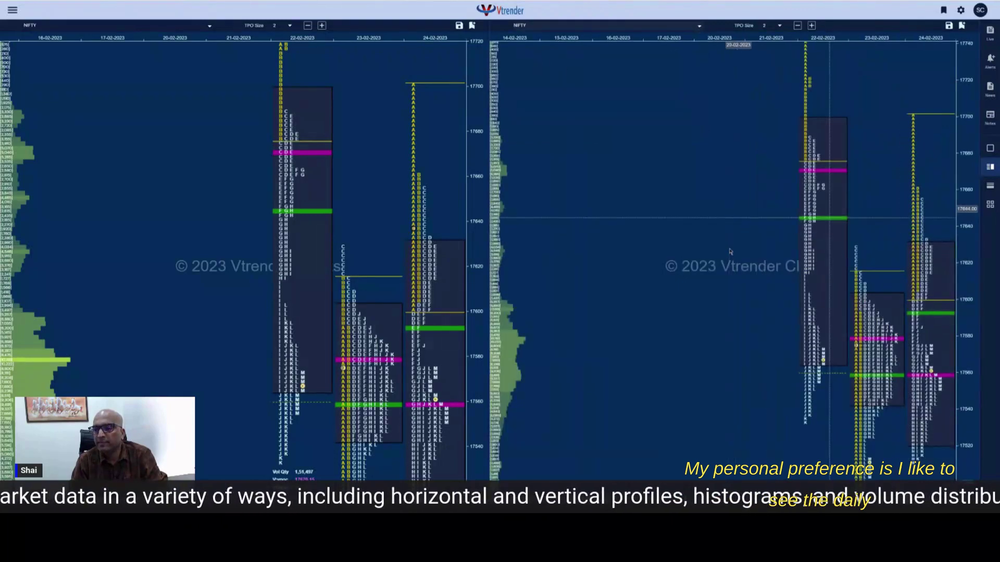
scroll(729, 252, "up", 2)
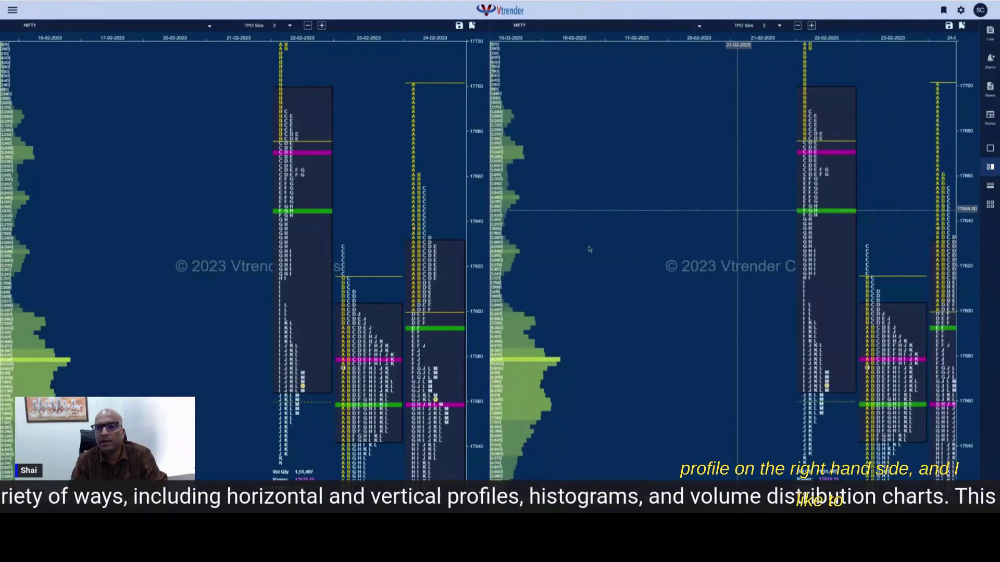
Split the right chart's 24-02 profile by period, then raise the left chart's TPO size and zoom out.
right_click(867, 124)
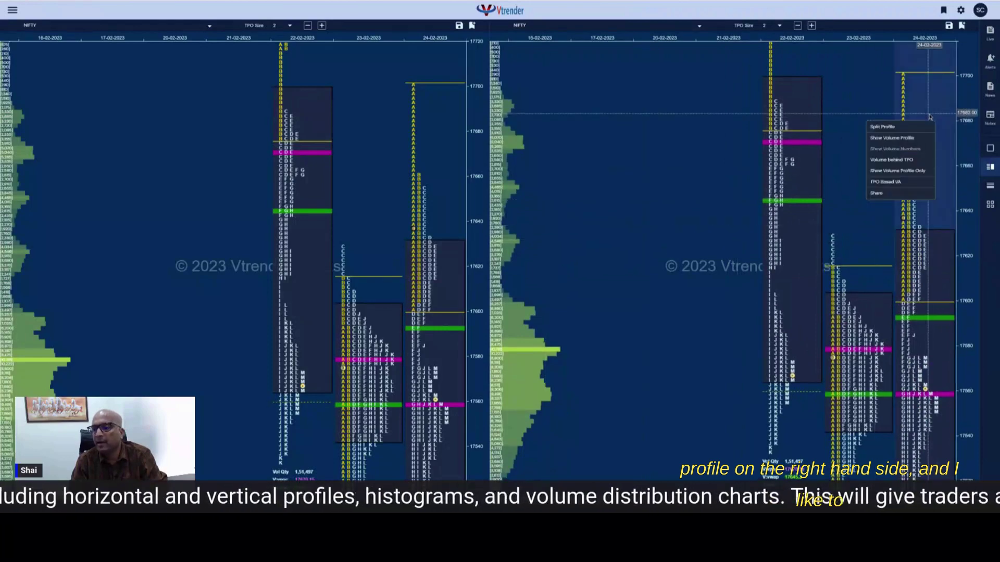
left_click(888, 127)
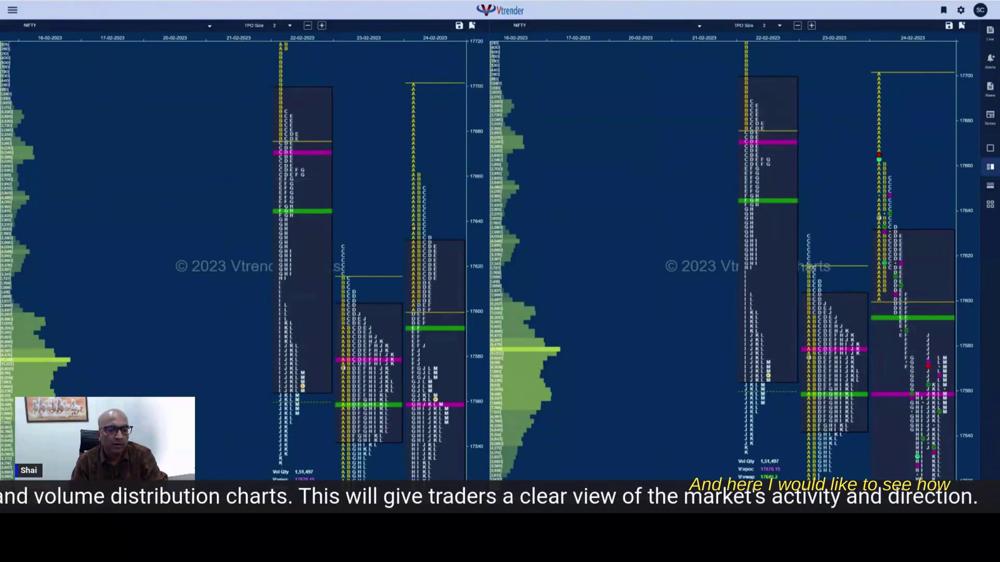
left_click(322, 25)
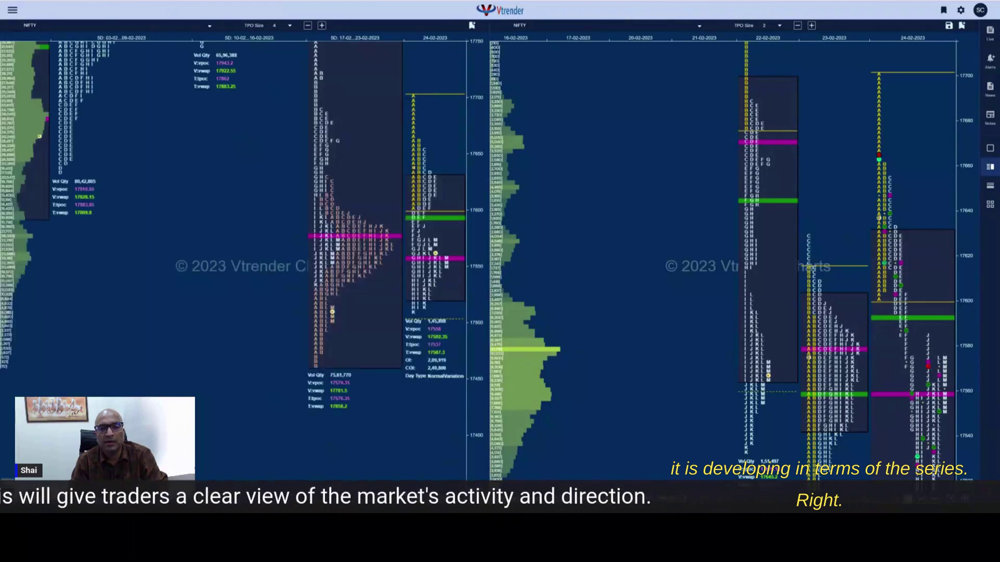
scroll(183, 338, "down", 3)
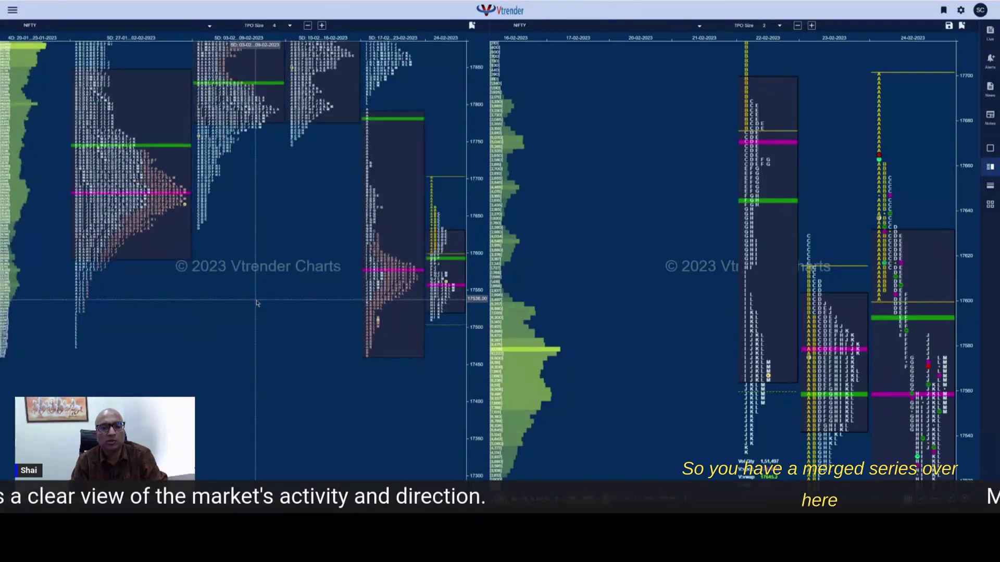
scroll(256, 303, "down", 2)
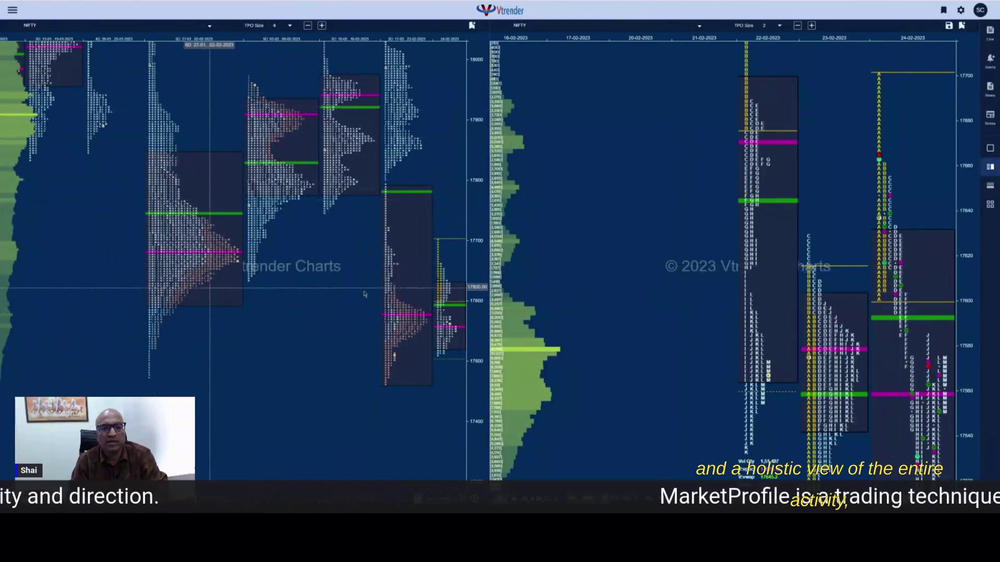
scroll(326, 341, "down", 2)
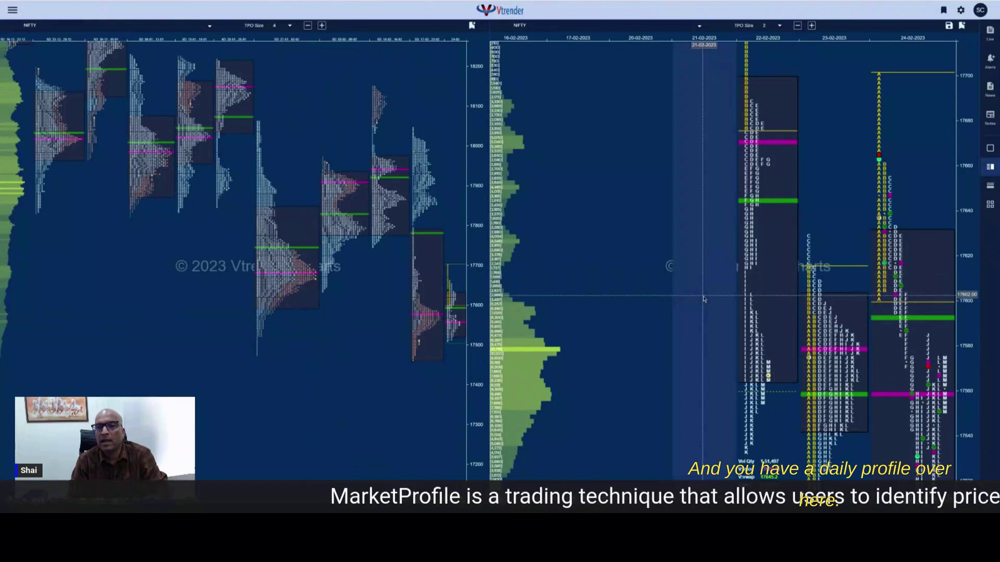
scroll(703, 299, "down", 1)
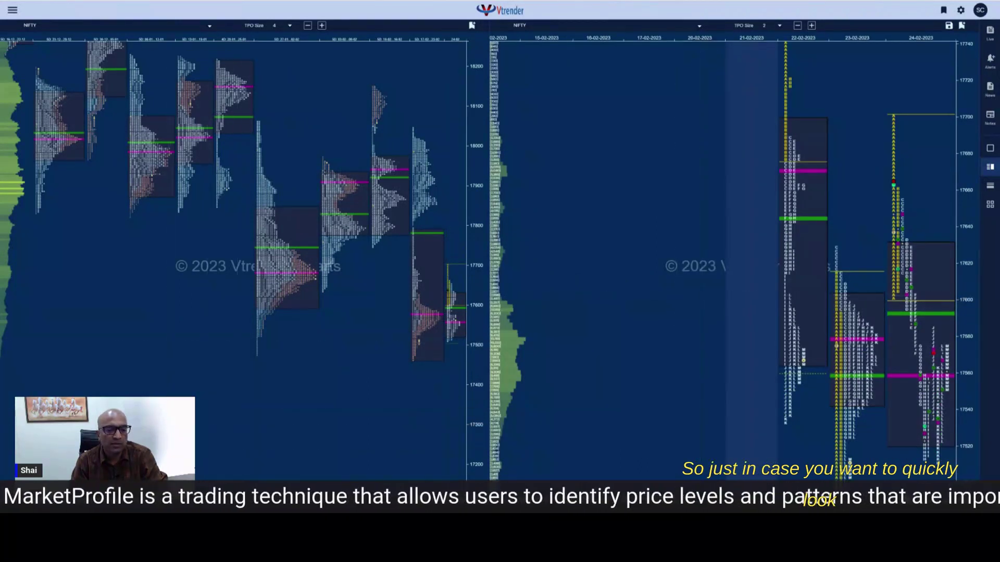
scroll(243, 134, "down", 1)
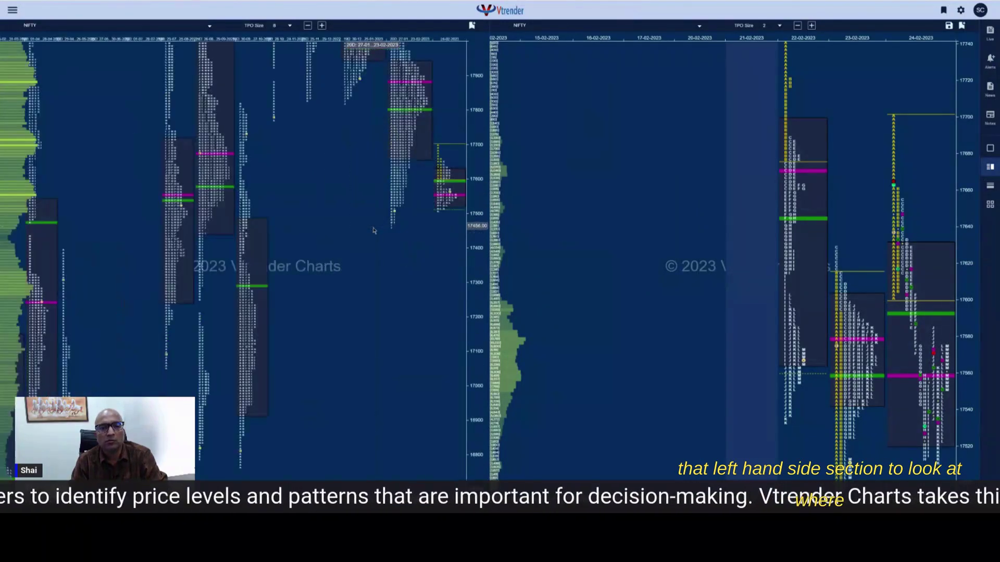
Pan the left series chart to show earlier dates.
left_click_drag(373, 230, 336, 341)
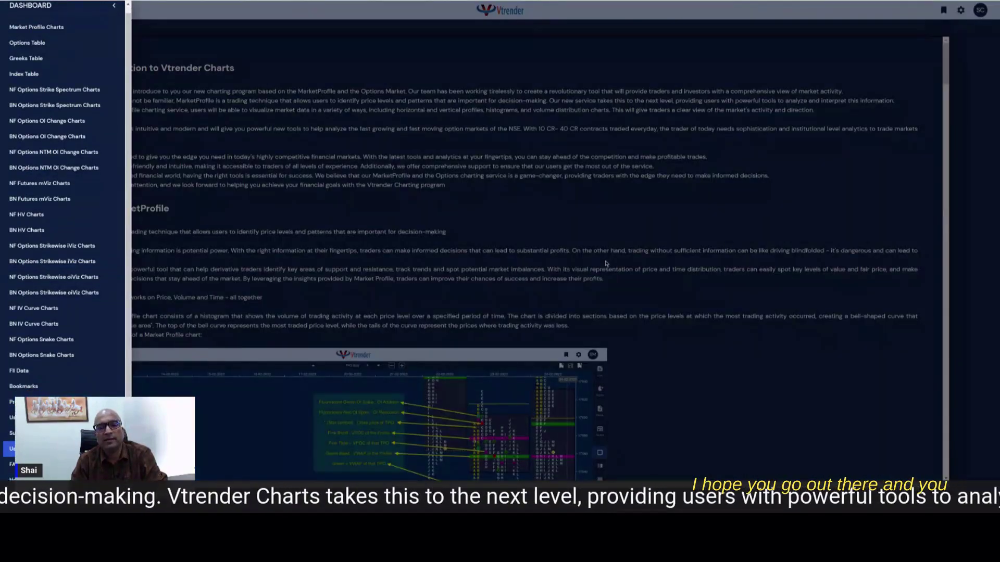
Go to the Market Profile Charts page showing single-panel NIFTY daily profiles.
left_click(52, 27)
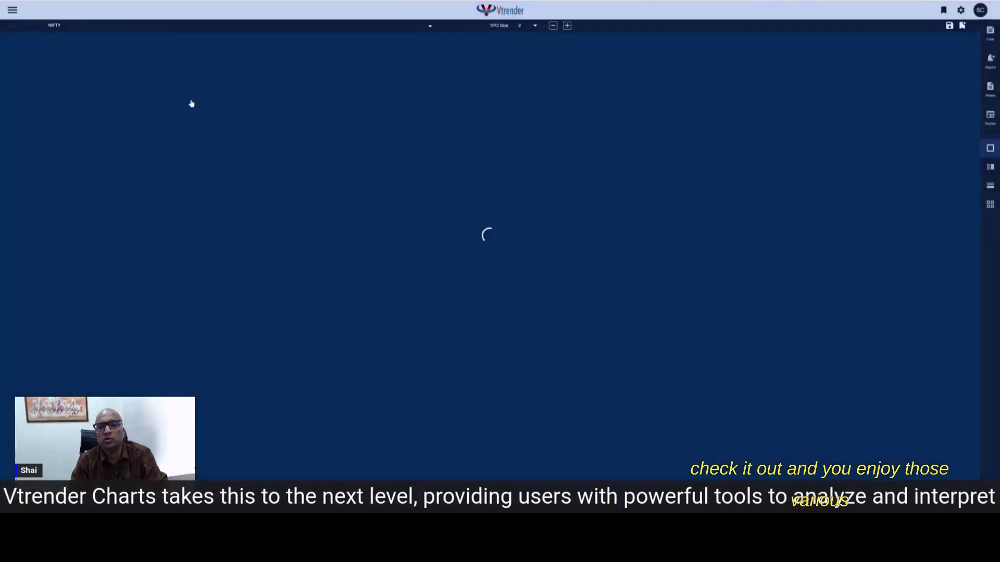